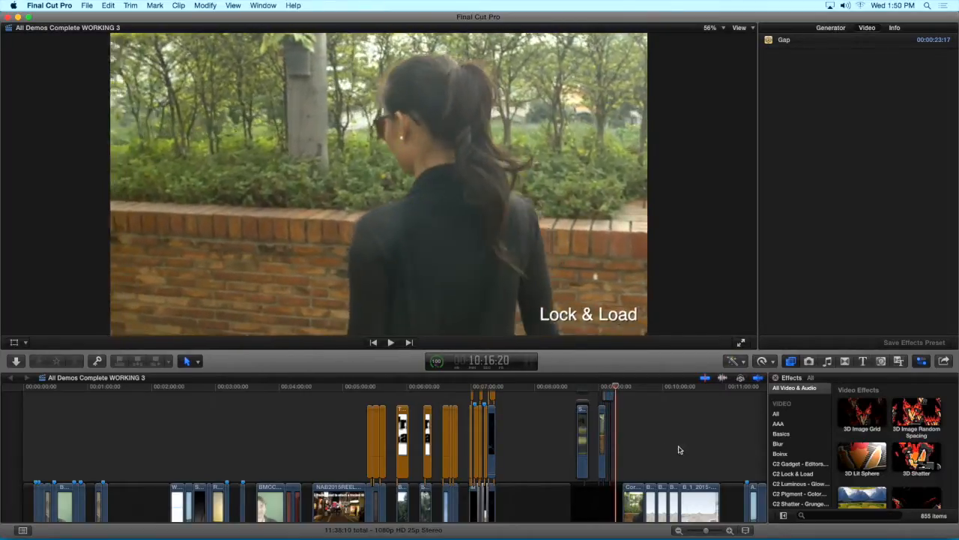
Play back the Lock & Load shots and select the dam clip B_1_2015-05-11_1234_C0033 in the timeline
key(space)
key(space)
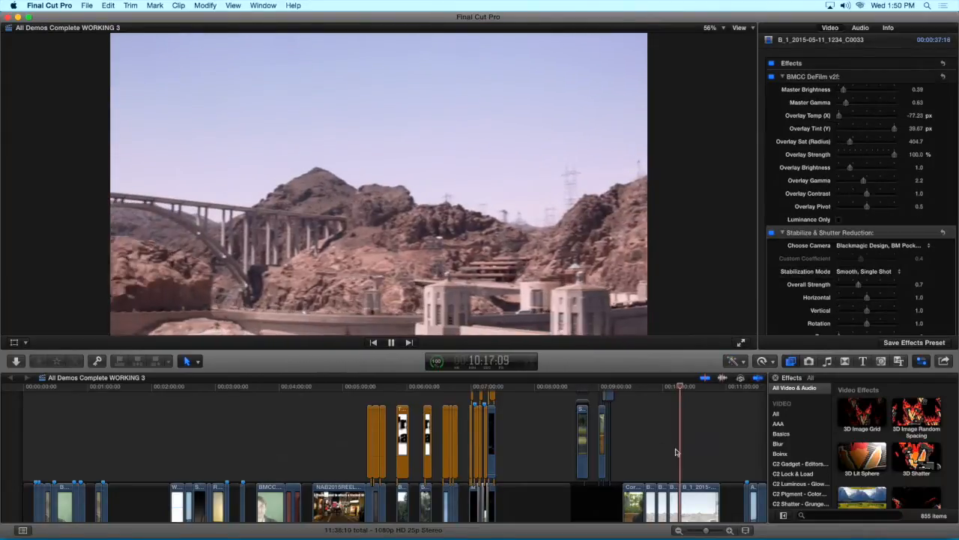
key(space)
click(696, 497)
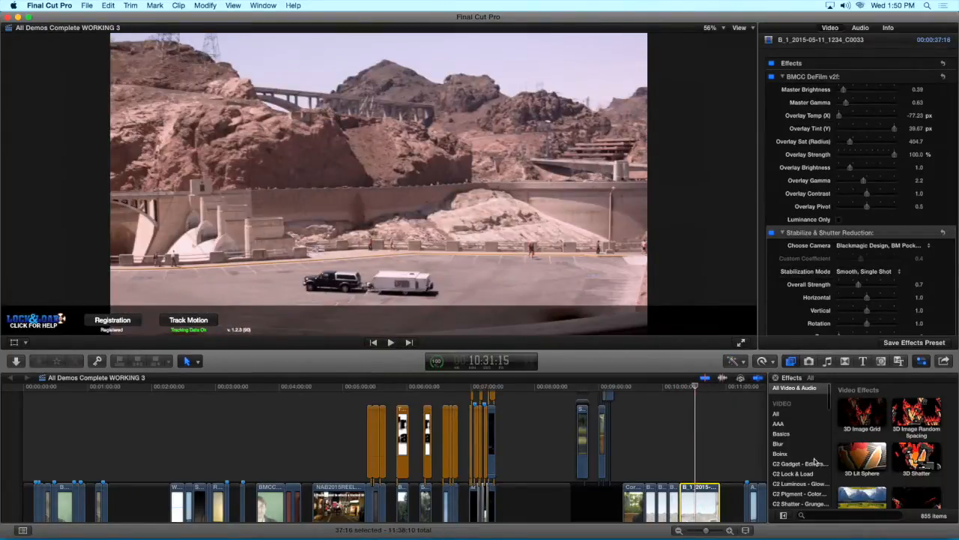
Show the C2 Lock & Load category in the effects browser
scroll(814, 460, down, 3)
scroll(814, 460, down, 1)
click(802, 409)
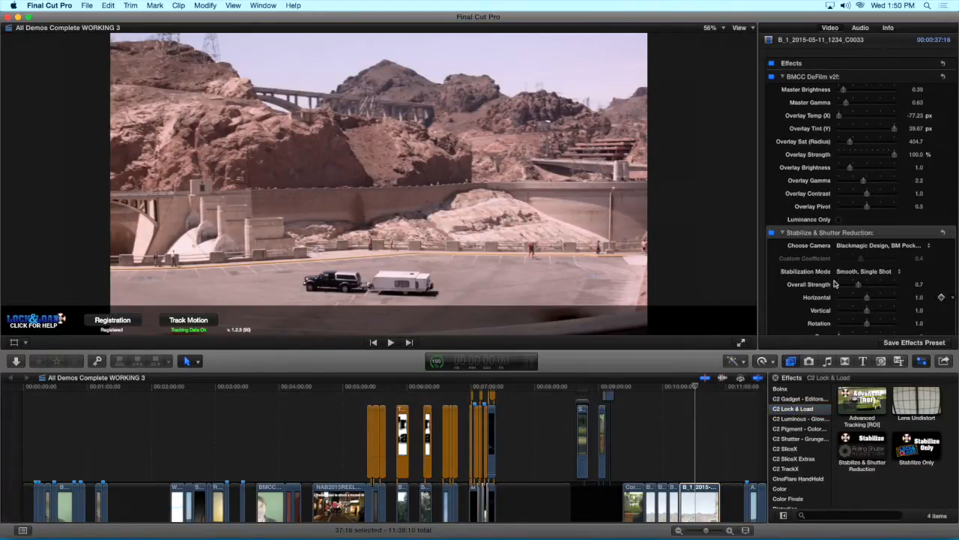
Review the dam clip's Stabilize & Shutter Reduction settings and play back the stabilized shot
scroll(814, 237, down, 3)
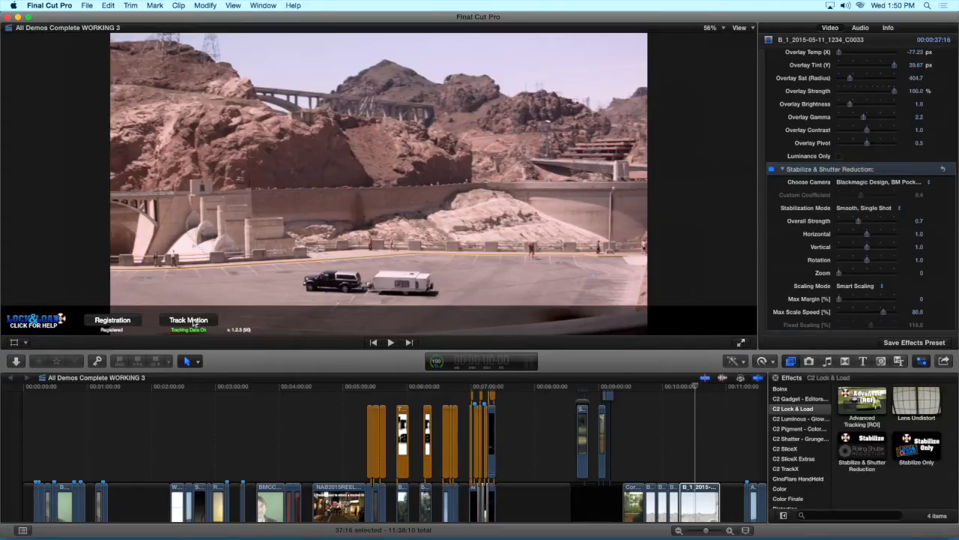
key(space)
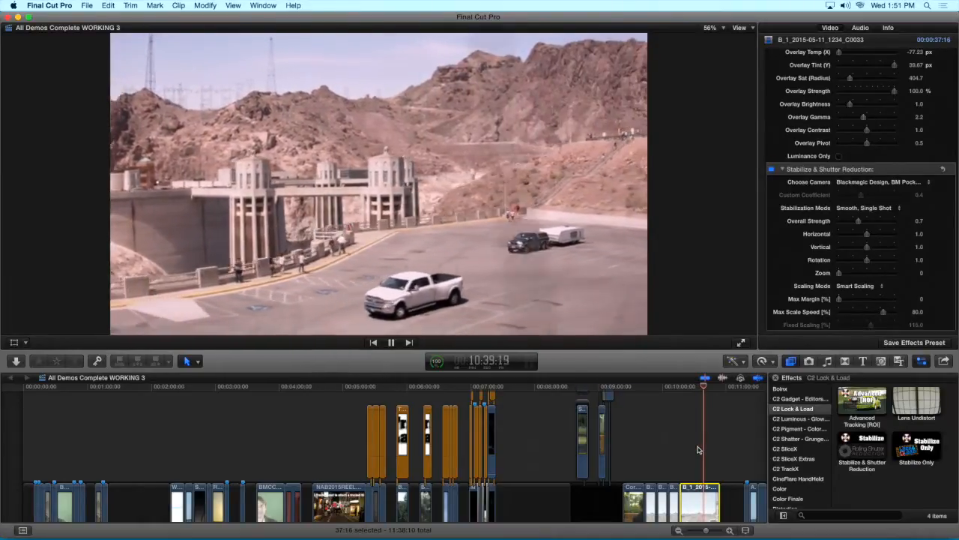
key(space)
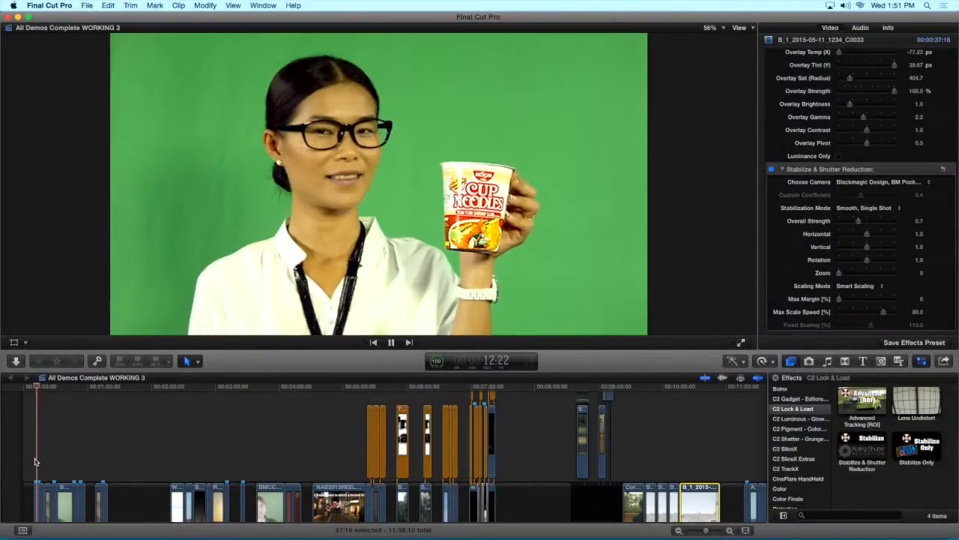
Play back the noodle cup green-screen clip near the start of the timeline
key(space)
key(space)
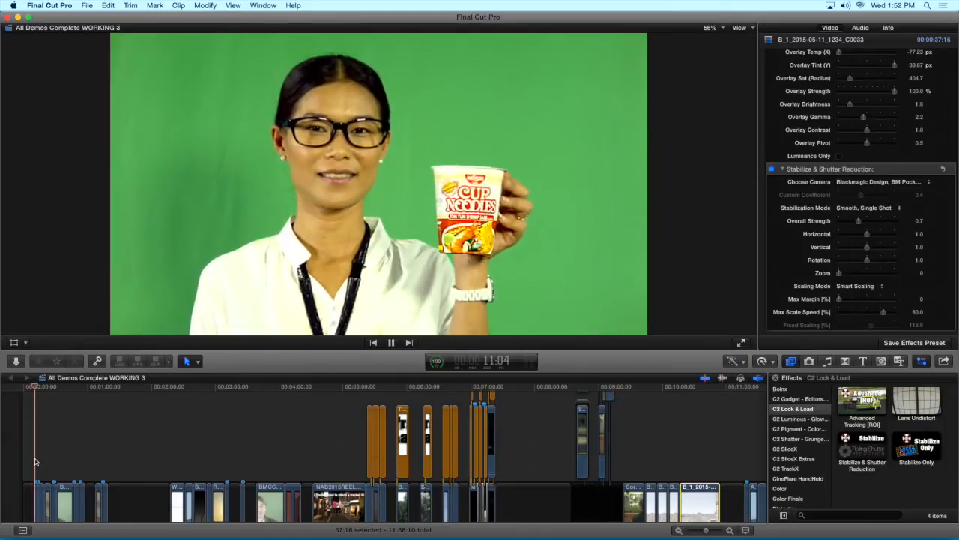
key(space)
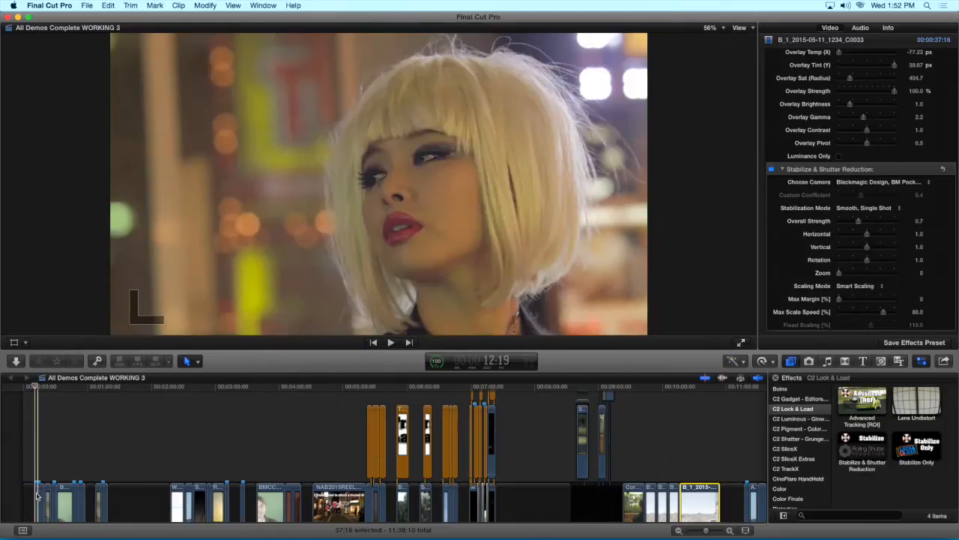
Select the pack_hold_noodle clip and examine the Sharpen Type options of its Sharpen Shape Mask, keeping Unsharp
click(35, 495)
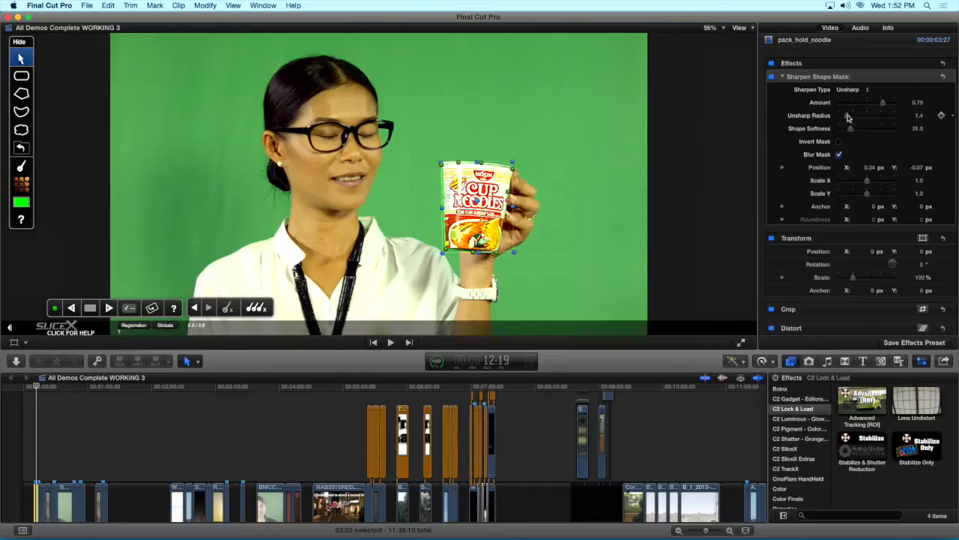
click(855, 90)
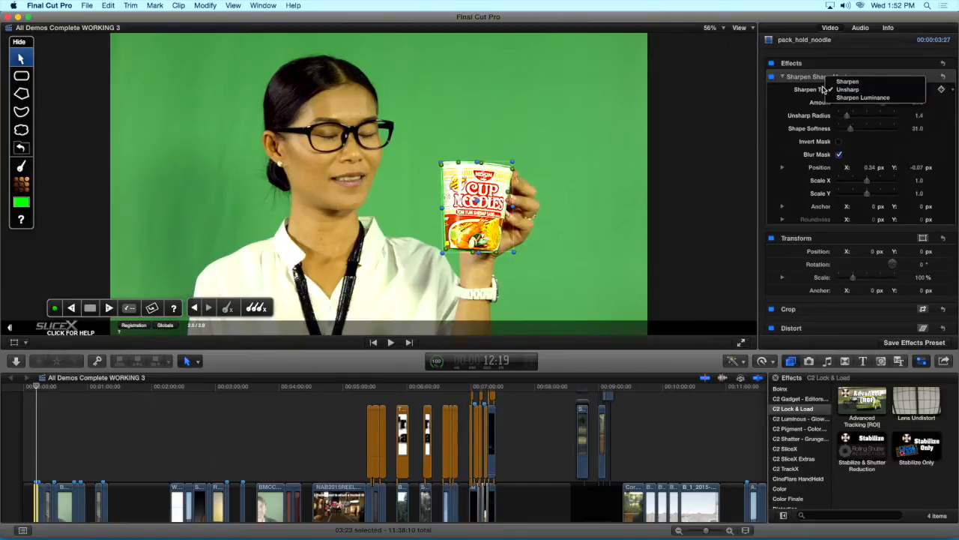
click(824, 90)
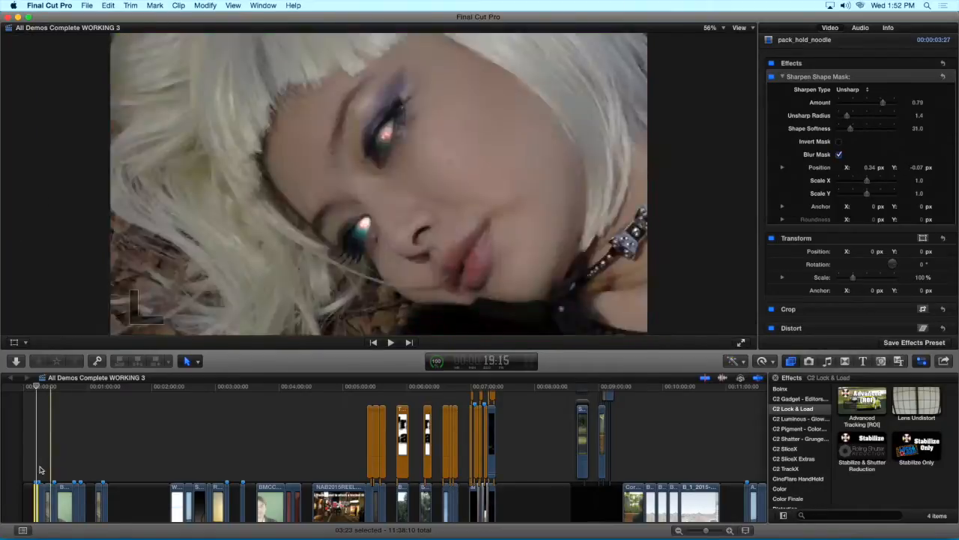
Play back the shape mask demos from the noodle cup clip through the pixelated face to the blonde wig shot
key(space)
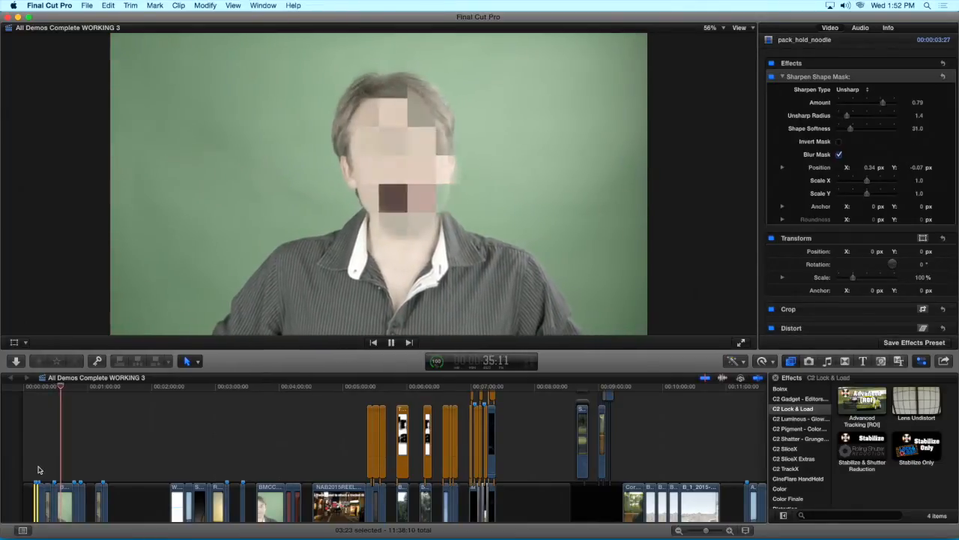
click(75, 469)
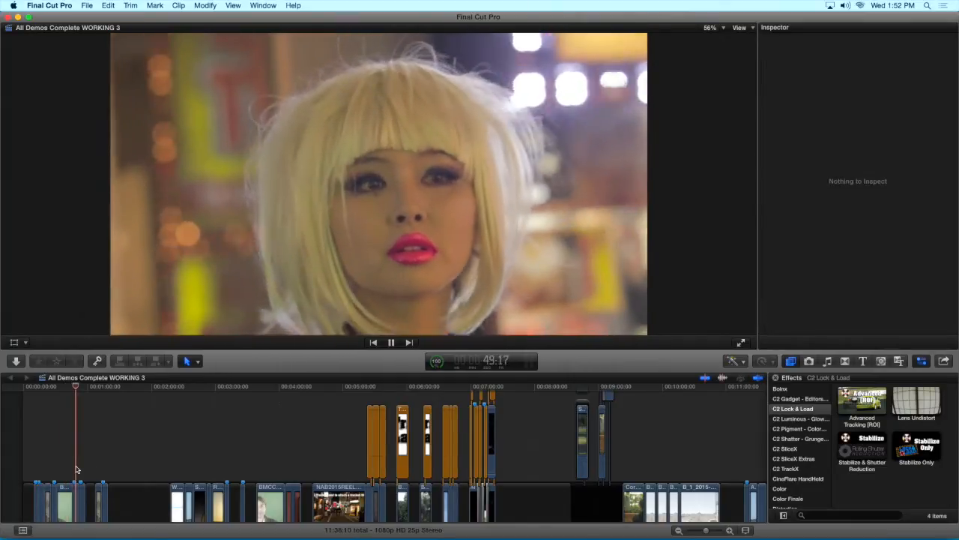
key(space)
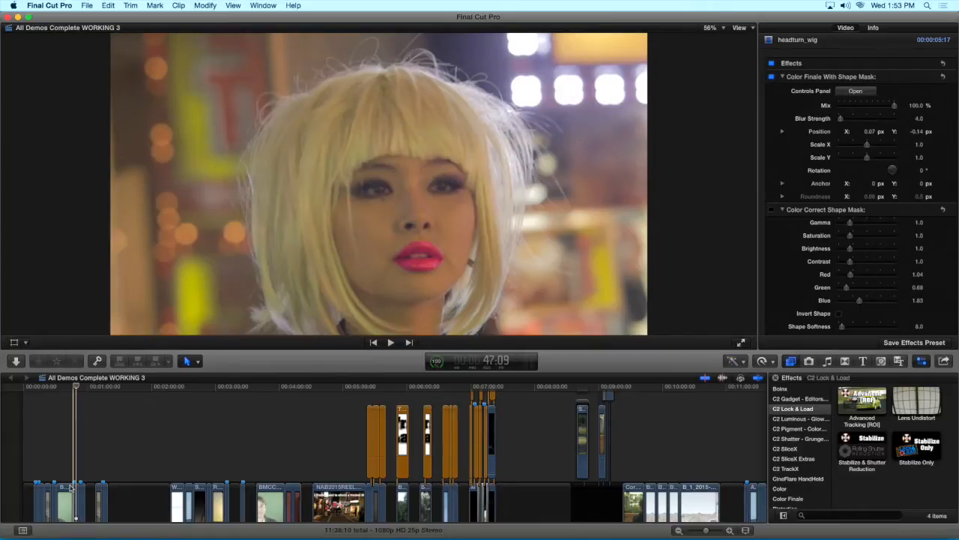
Review the headturn_wig clip's Color Finale With Shape Mask settings and play back the lipstick color variations
click(76, 488)
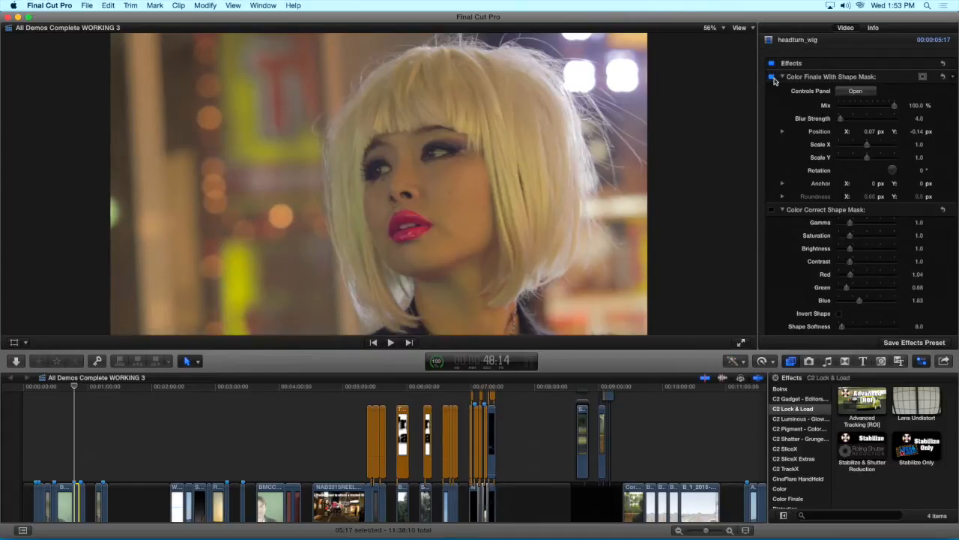
scroll(775, 81, down, 1)
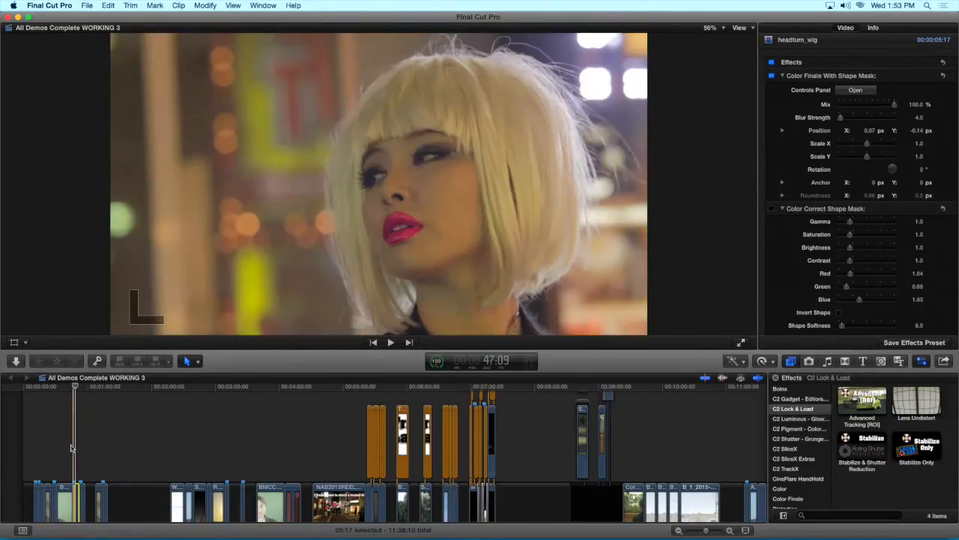
key(space)
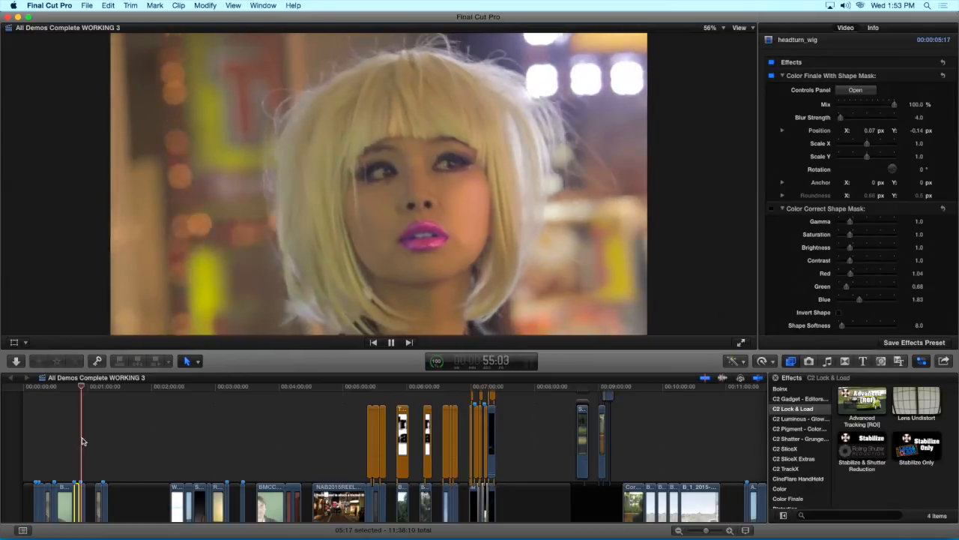
key(space)
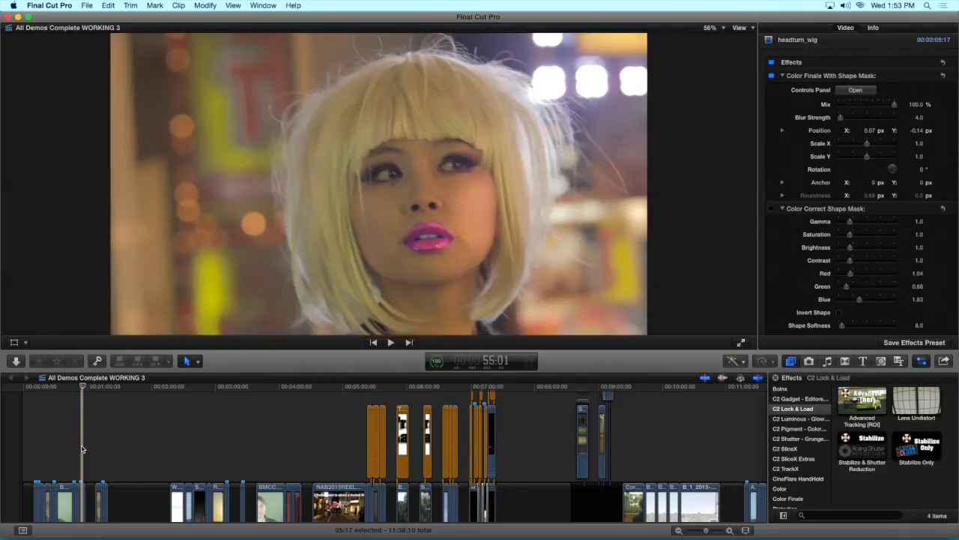
click(82, 449)
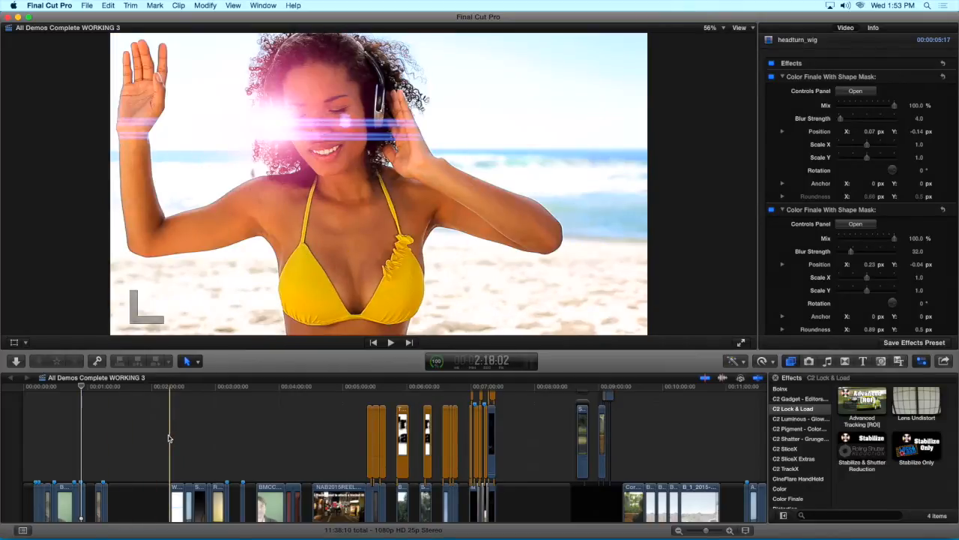
Play back the tracked flare clips and park the playhead on the jet clip A092-C056
key(space)
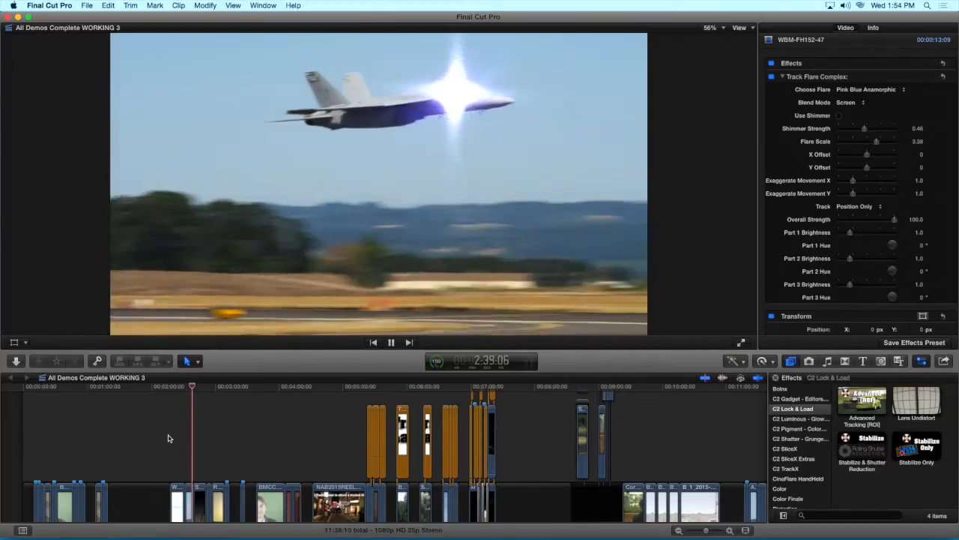
key(space)
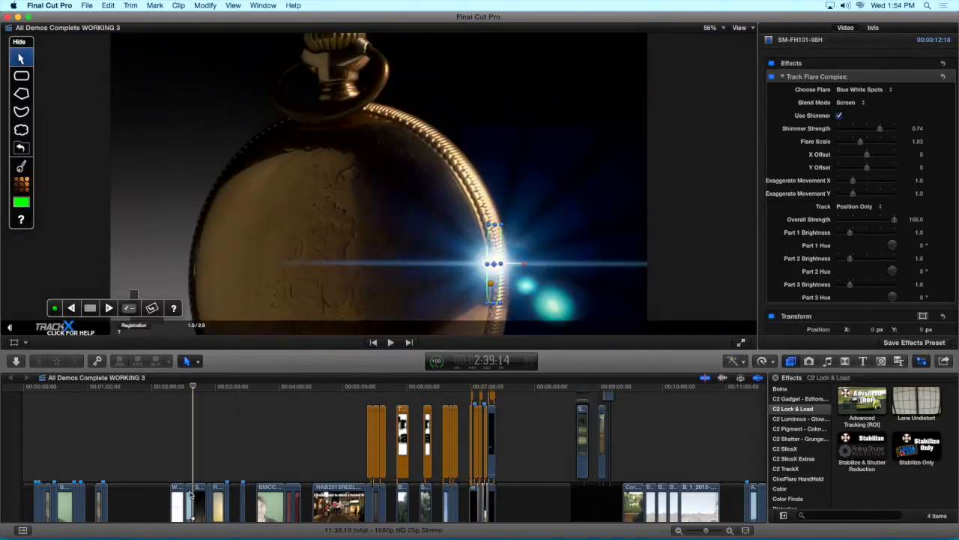
click(188, 498)
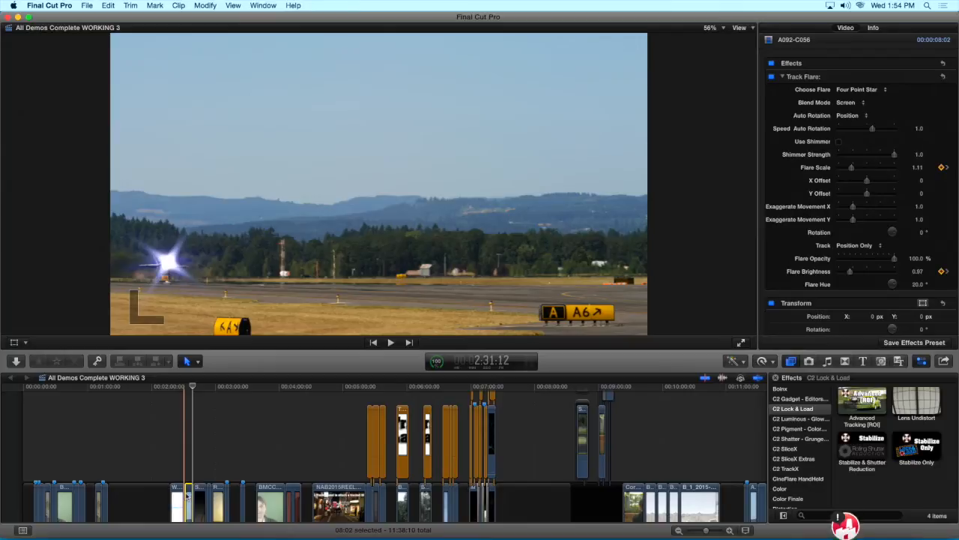
click(186, 474)
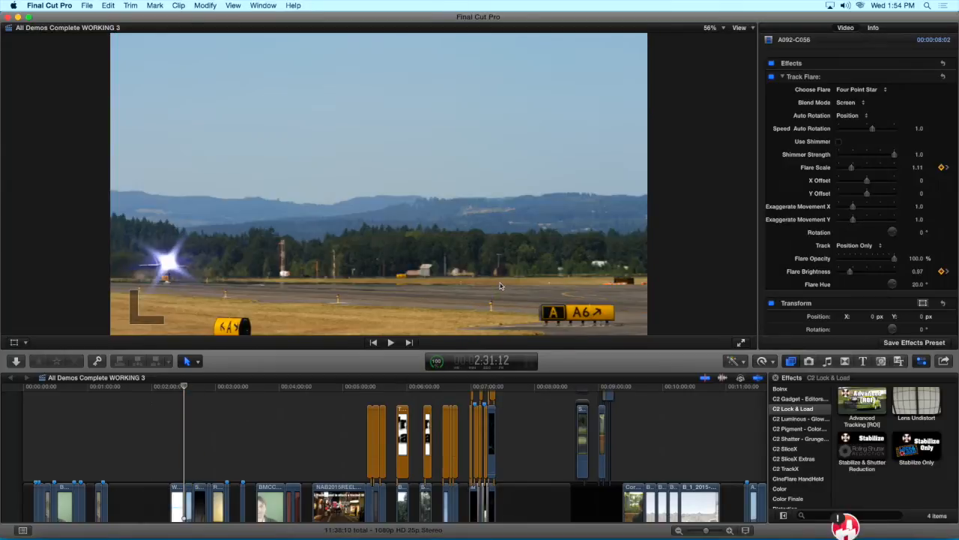
Try the Green LED flare on the jet clip's Track Flare effect and settle on Solar Spiky
click(859, 89)
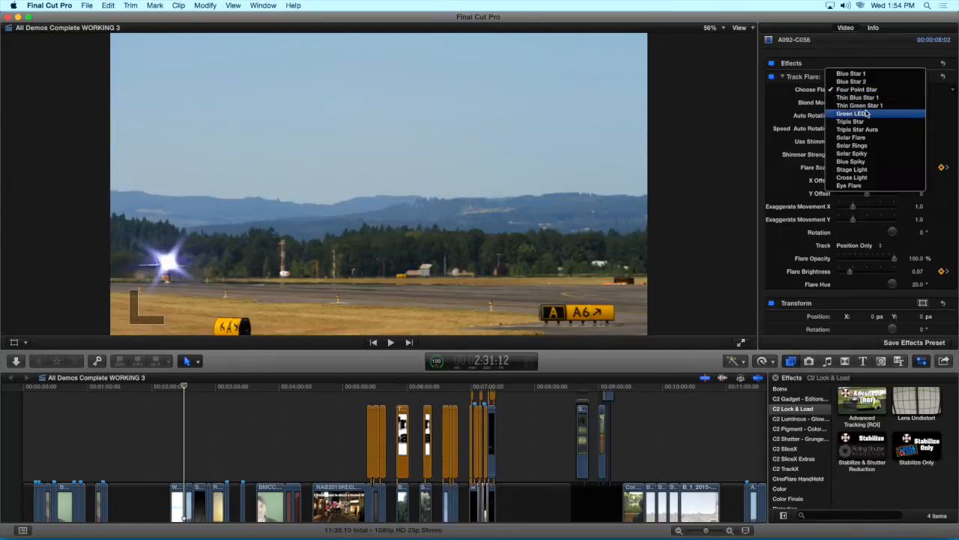
click(868, 113)
click(867, 94)
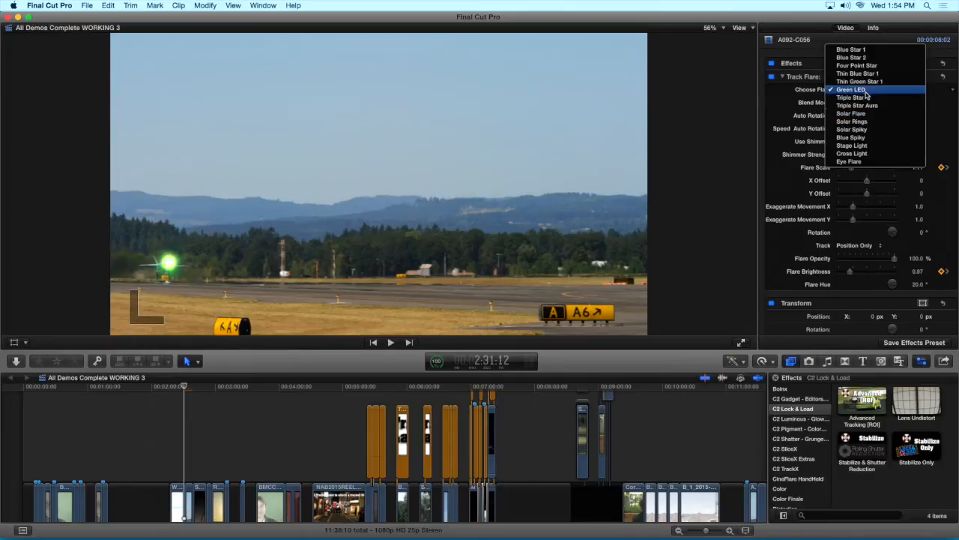
click(868, 130)
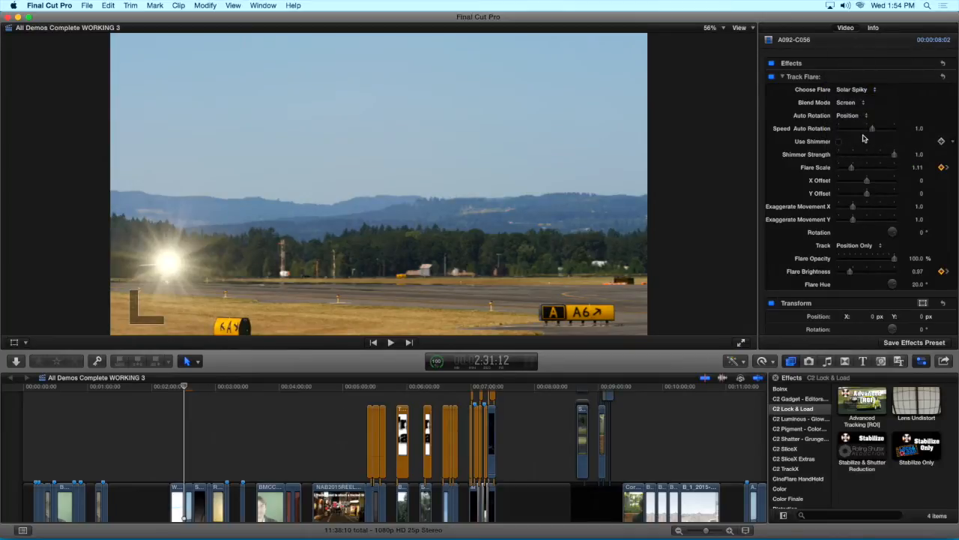
Set the jet clip's Track Flare auto rotation speed to 3.89 and its flare scale to 4.0
drag(875, 131, 891, 131)
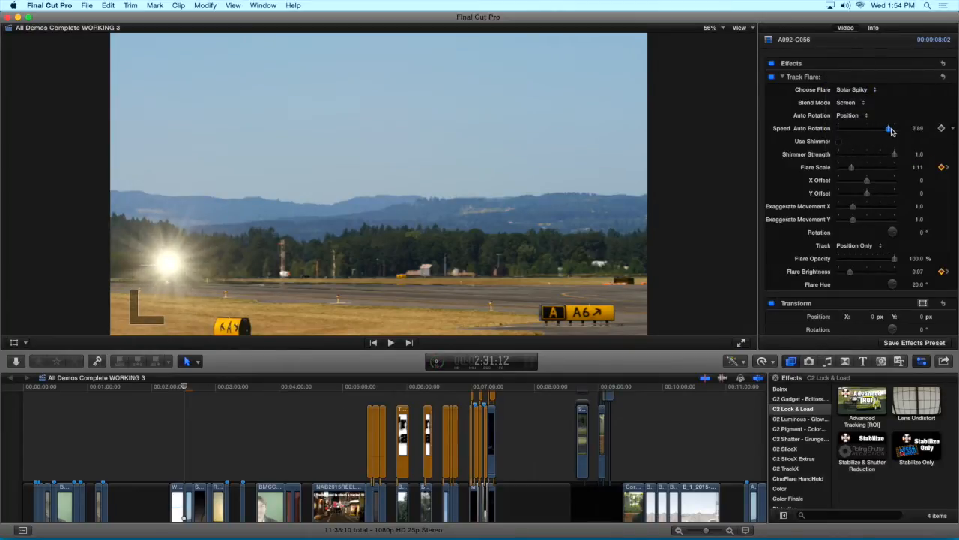
drag(879, 167, 883, 167)
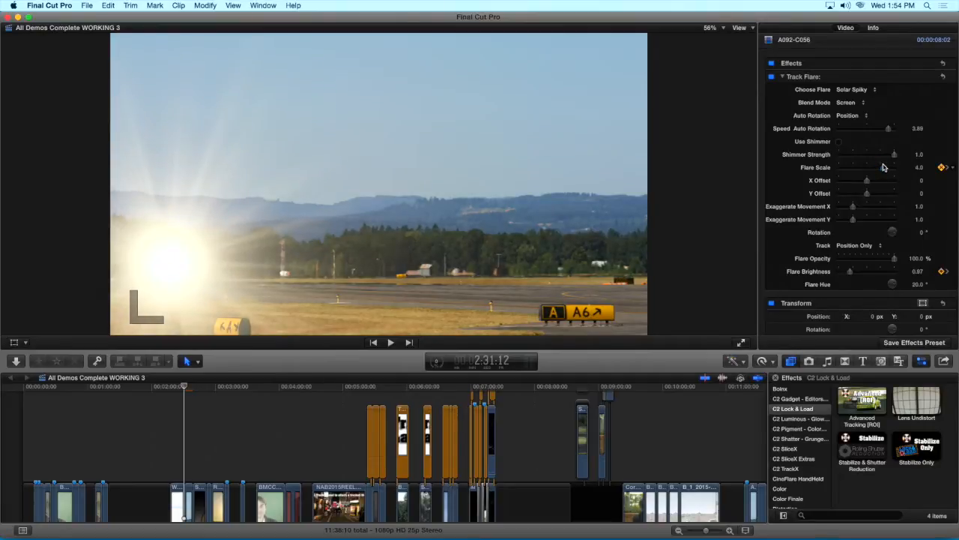
Play back the jet clip with the modified flare and continue through the pocket watch clip
key(space)
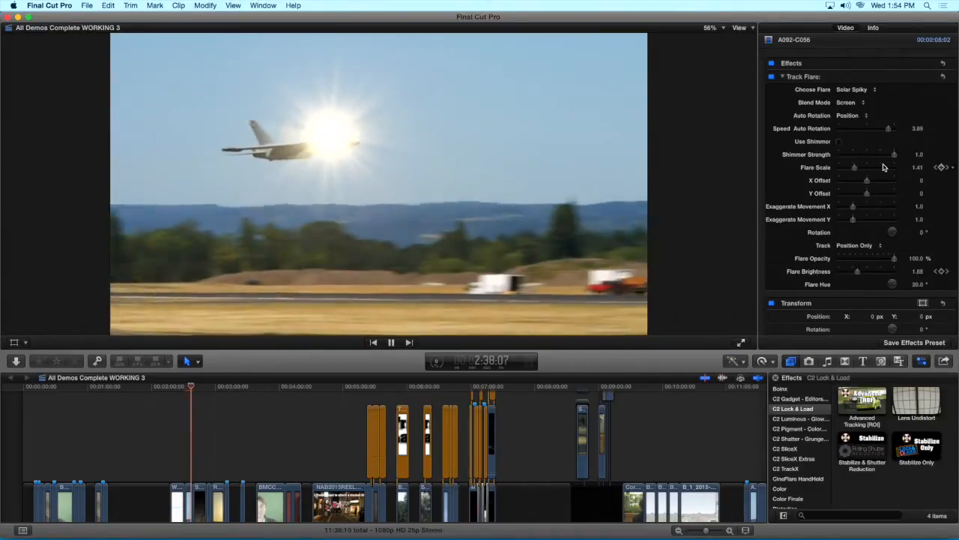
key(space)
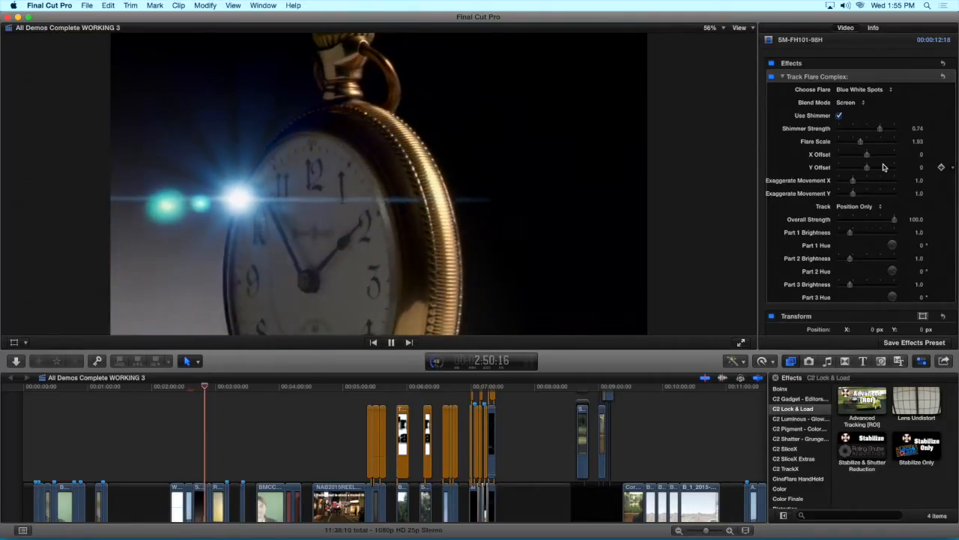
key(space)
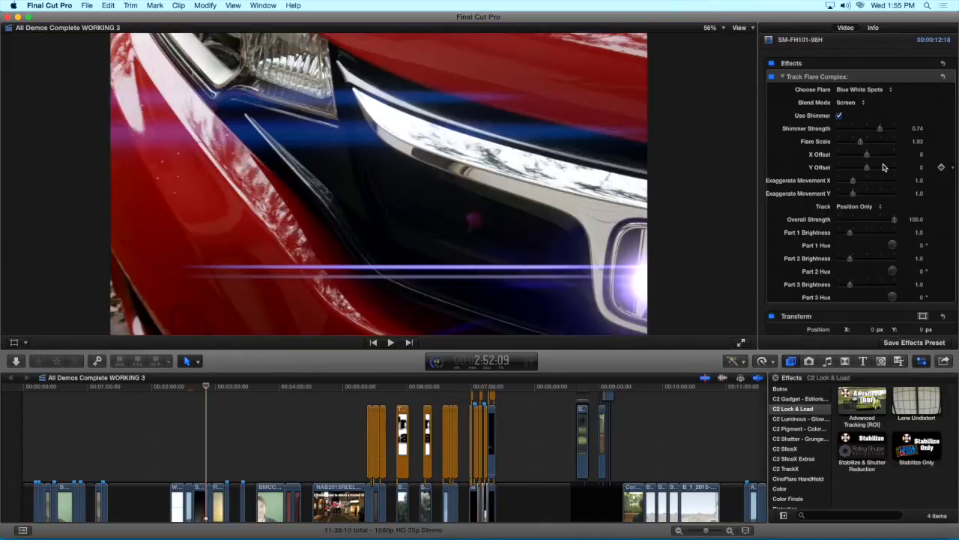
Step frame by frame through the pocket watch clip to examine how its Track Flare Complex flare follows the watch
key(Left)
key(Left)
key(Left)
key(Left)
key(Left)
key(Left)
key(Left)
key(Left)
key(Left)
key(Left)
key(Left)
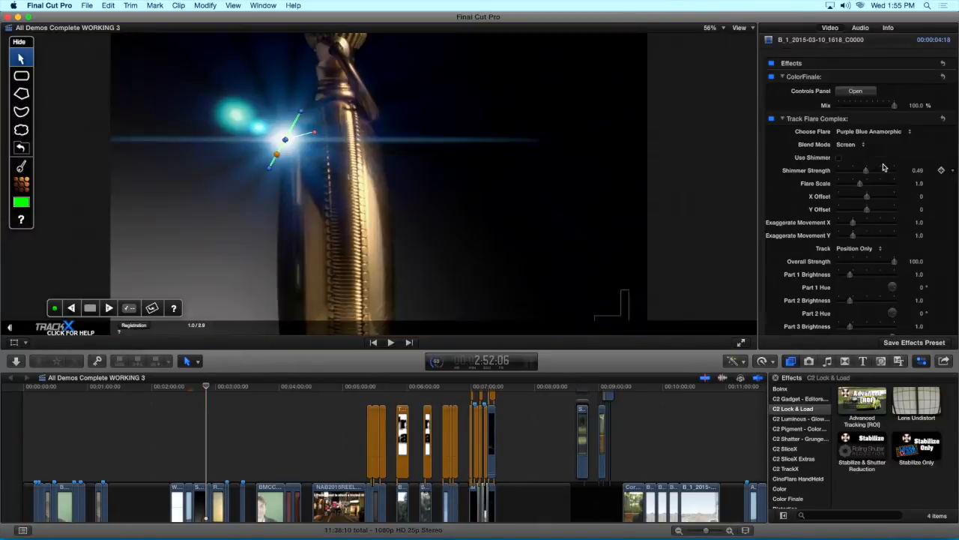
key(Left)
key(Left)
key(Left)
key(Left)
key(Left)
key(Left)
key(Left)
key(Left)
key(Left)
key(Left)
key(Left)
key(Left)
key(Left)
key(Left)
key(Left)
key(Left)
key(Left)
key(Left)
key(Left)
key(Left)
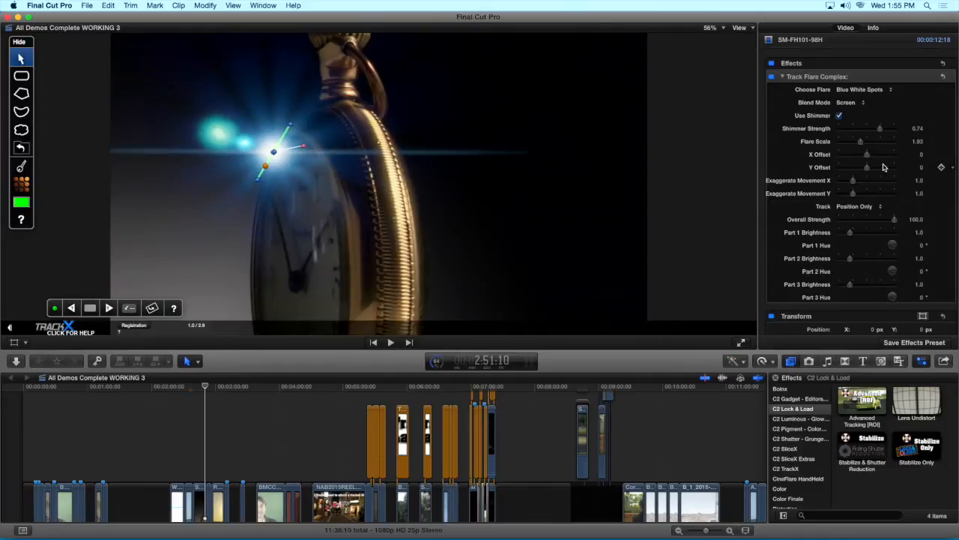
key(Left)
key(Left)
key(Left)
key(Left)
key(Left)
key(Left)
key(Left)
key(Left)
key(Left)
key(Left)
key(Left)
key(Left)
key(Left)
key(Left)
key(Left)
key(Left)
key(Left)
key(Left)
key(Left)
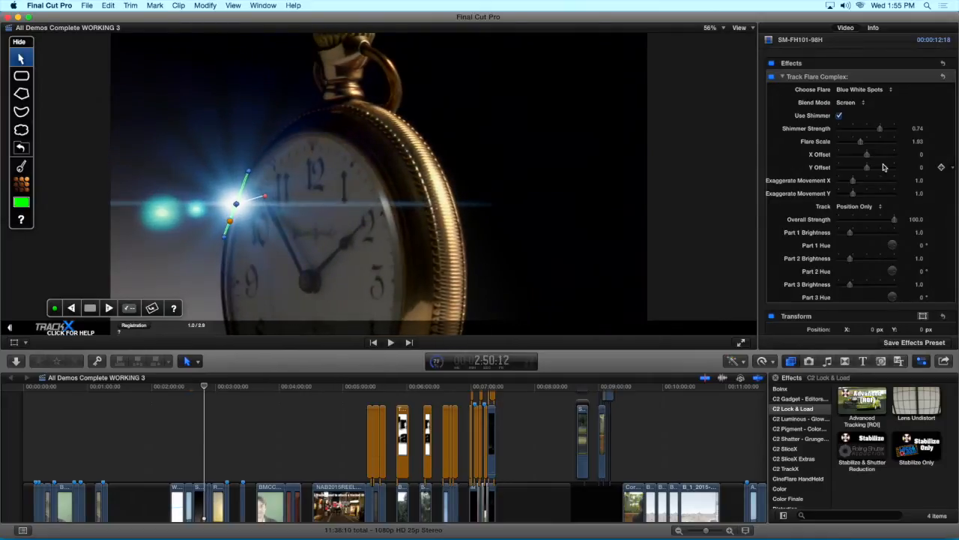
key(Right)
key(Right)
key(Right)
key(Right)
key(Right)
key(Right)
key(Right)
key(Right)
key(Right)
key(Right)
key(Right)
key(Right)
key(Right)
key(Right)
key(Right)
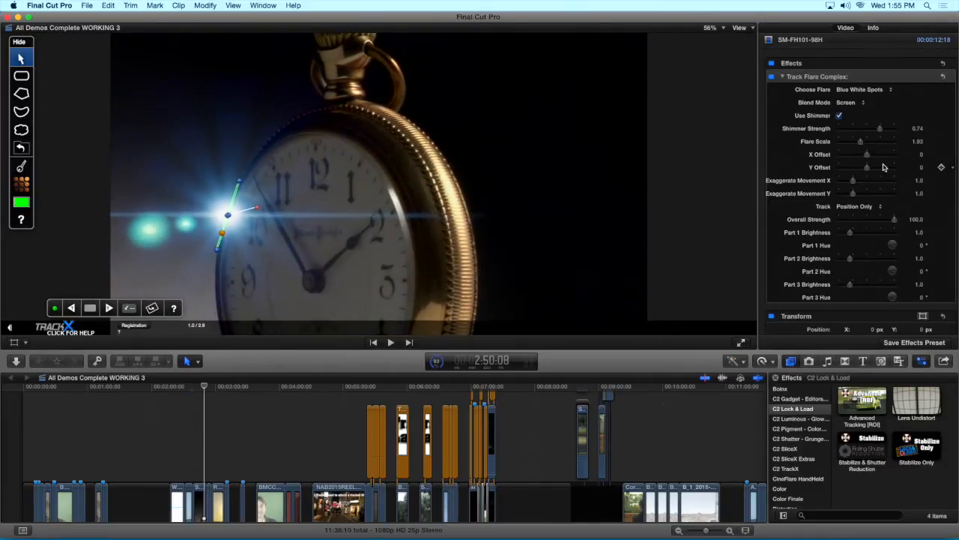
Step further through the pocket watch clip and play on into the car badge clip to examine the tracked flares
key(Right)
key(Right)
key(Right)
key(Right)
key(Right)
key(Right)
key(Right)
key(Right)
key(Right)
key(Right)
key(Right)
key(Right)
key(Right)
key(Right)
key(Right)
key(Right)
key(Right)
key(Right)
key(Right)
key(Right)
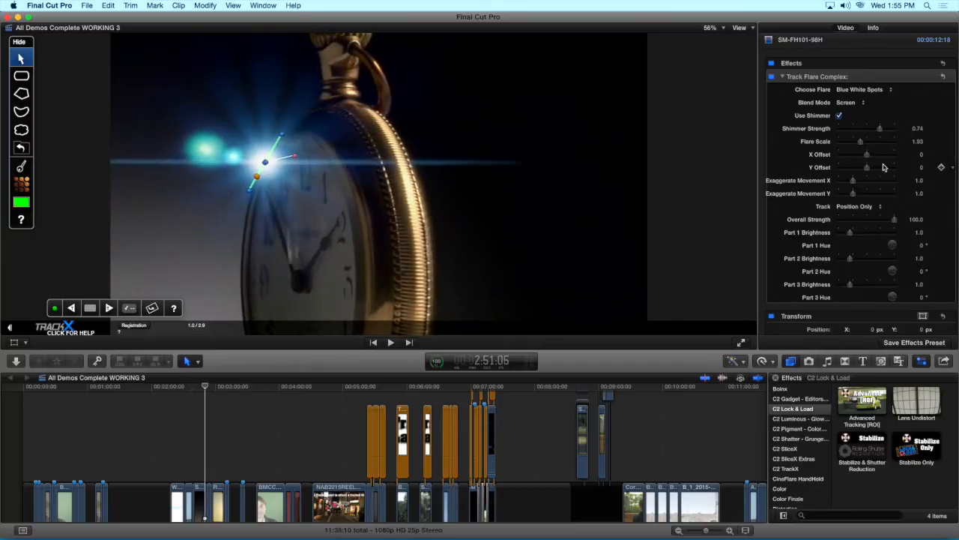
key(Right)
key(Right)
key(Right)
key(Right)
key(Right)
key(Right)
key(Right)
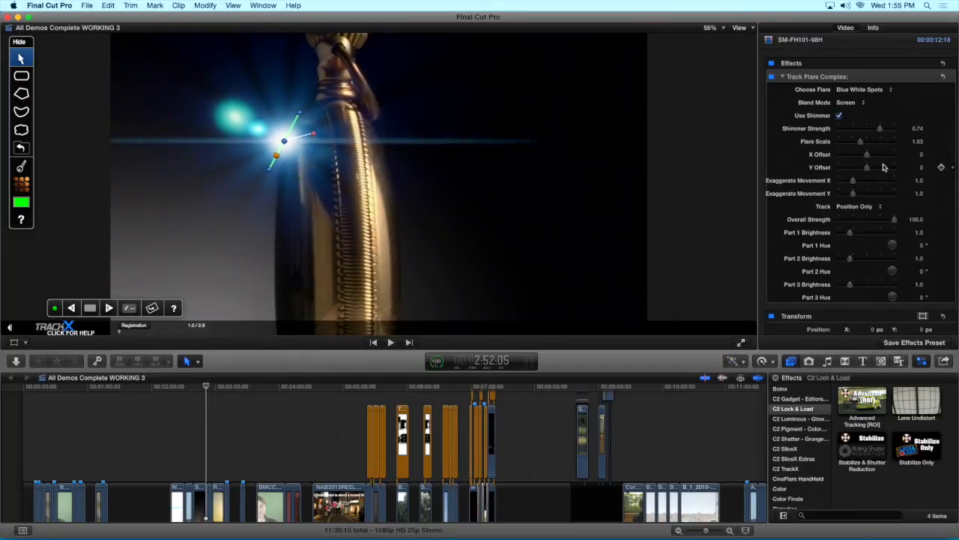
key(space)
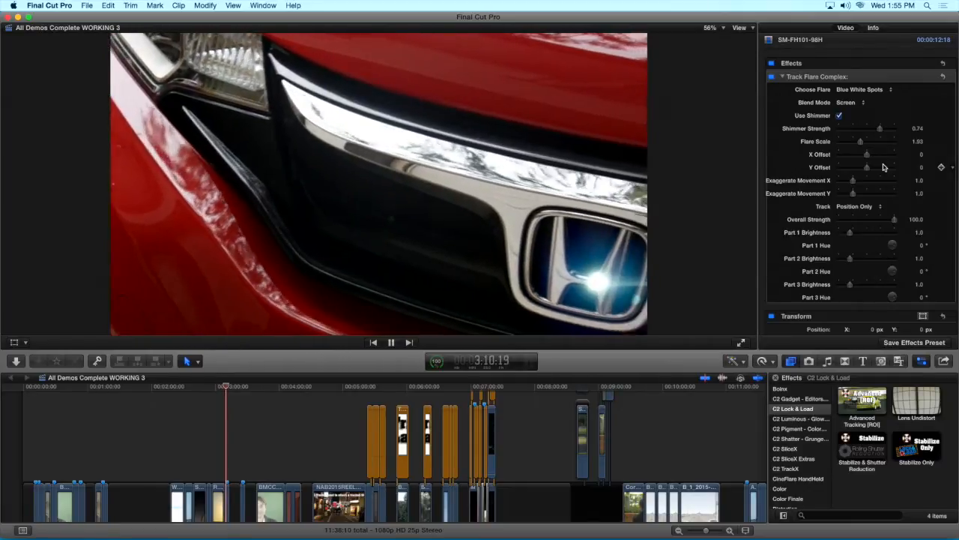
key(space)
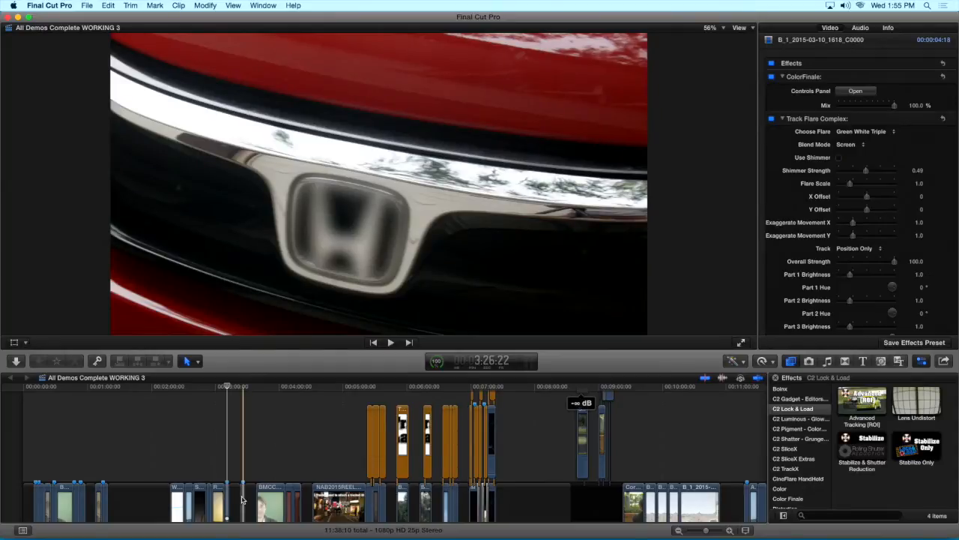
Remove the existing Track Flare Complex effect from the car badge clip
click(229, 500)
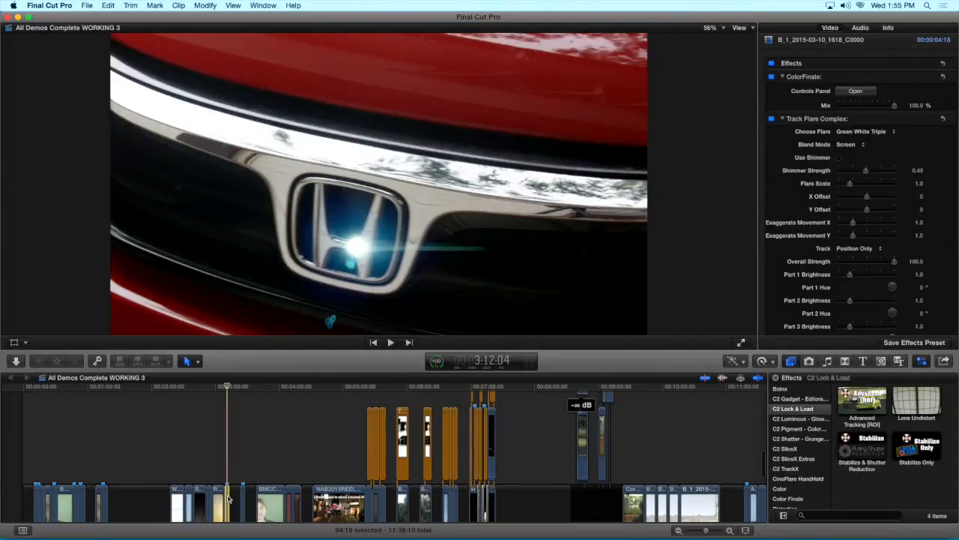
click(810, 120)
key(Delete)
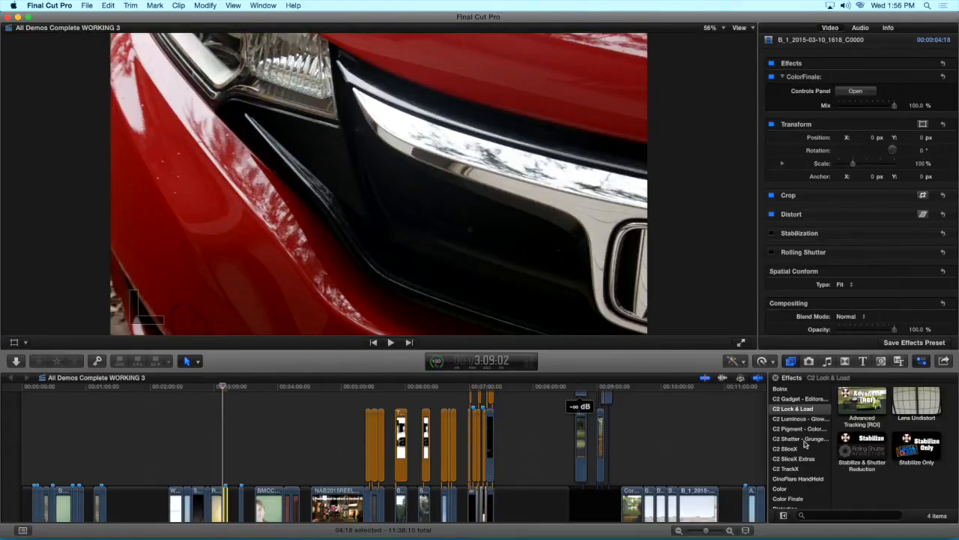
Look through the C2 TrackX effects and generators and apply the Track Flare Complex effect to the car badge clip
click(799, 469)
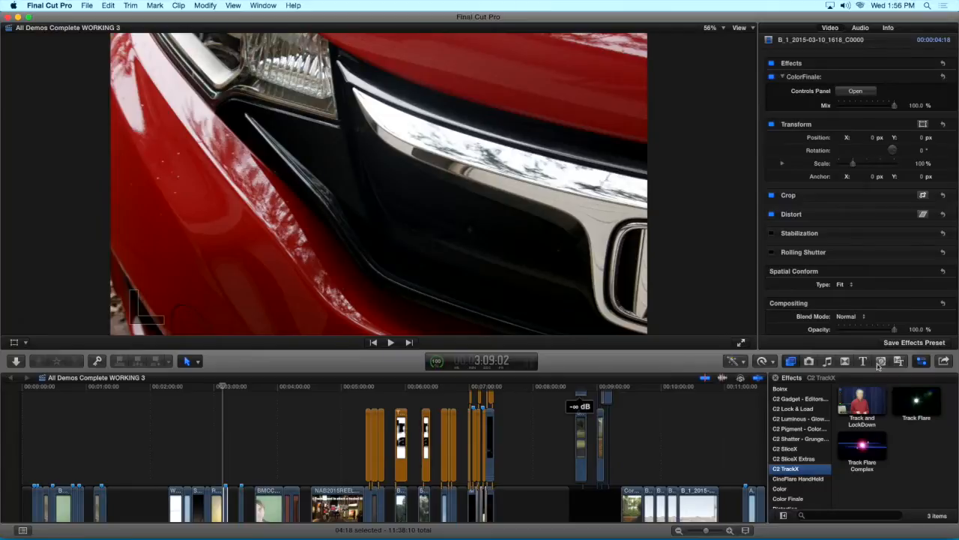
click(883, 363)
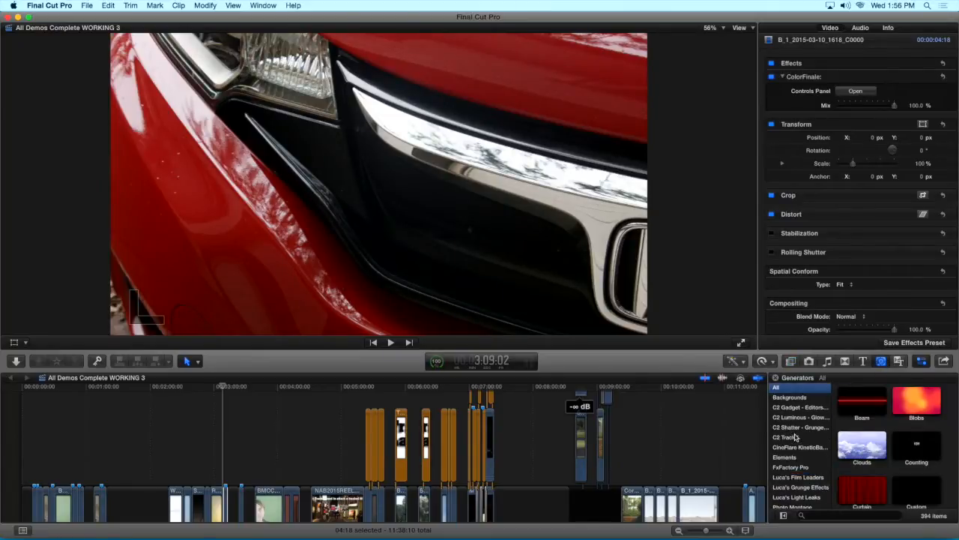
click(793, 437)
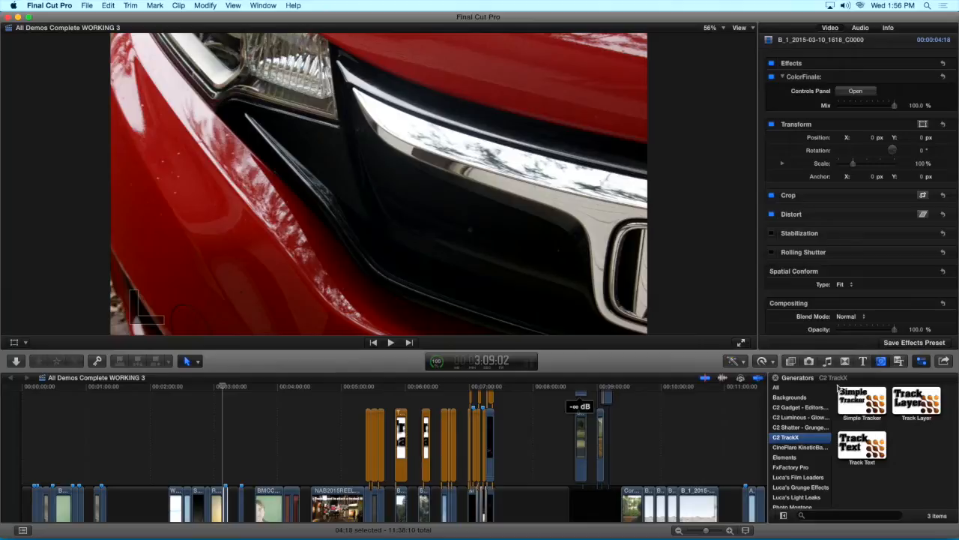
click(793, 364)
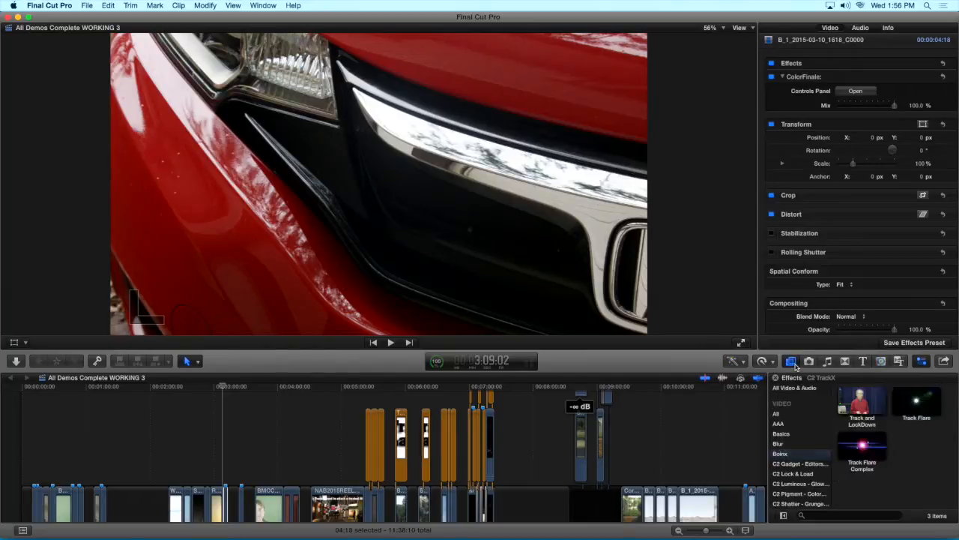
drag(862, 448, 227, 509)
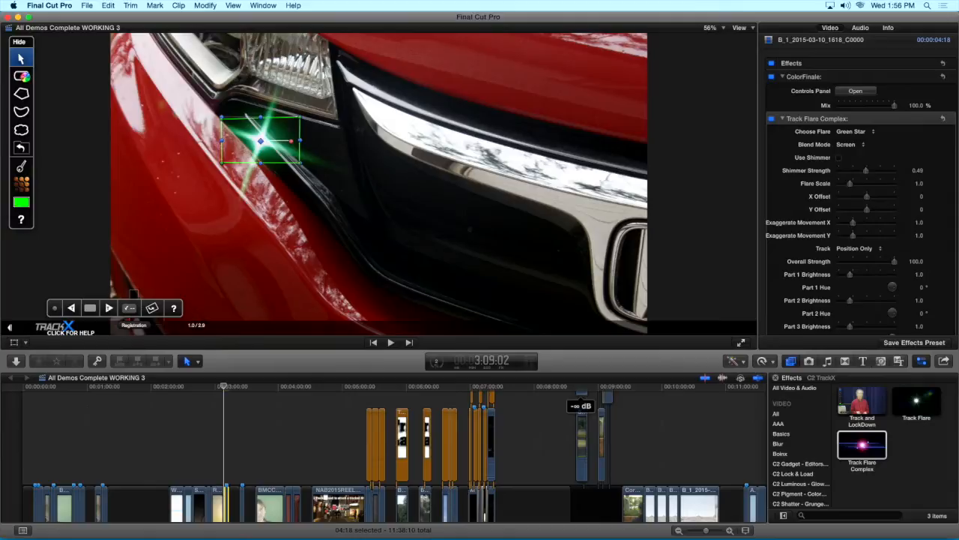
Draw a round tracking shape over the partly visible car badge and track it forward through the clip
click(21, 76)
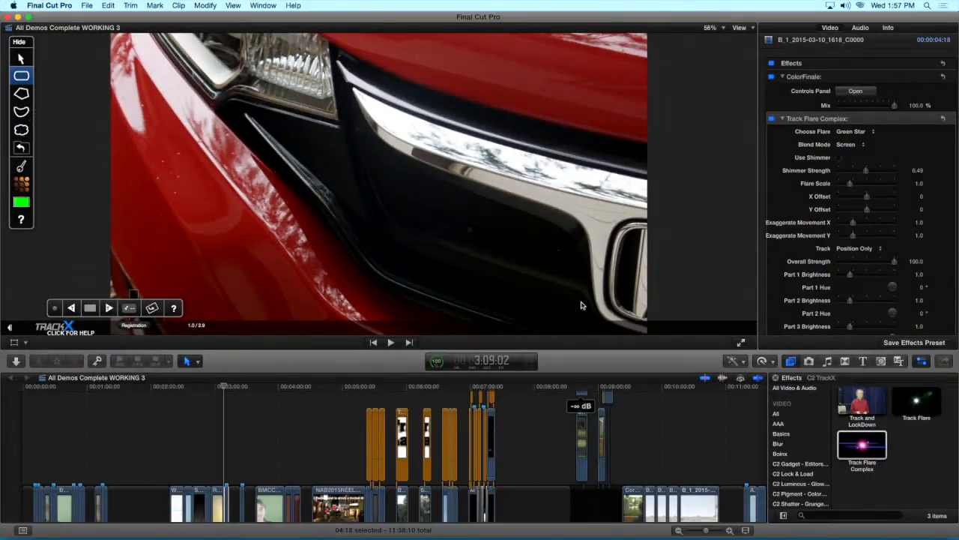
drag(645, 276, 601, 221)
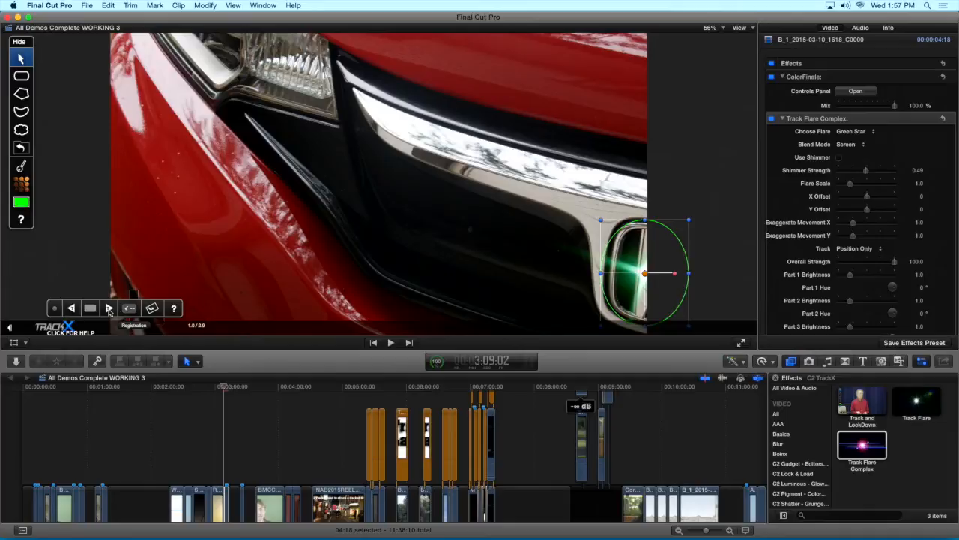
click(109, 311)
click(109, 309)
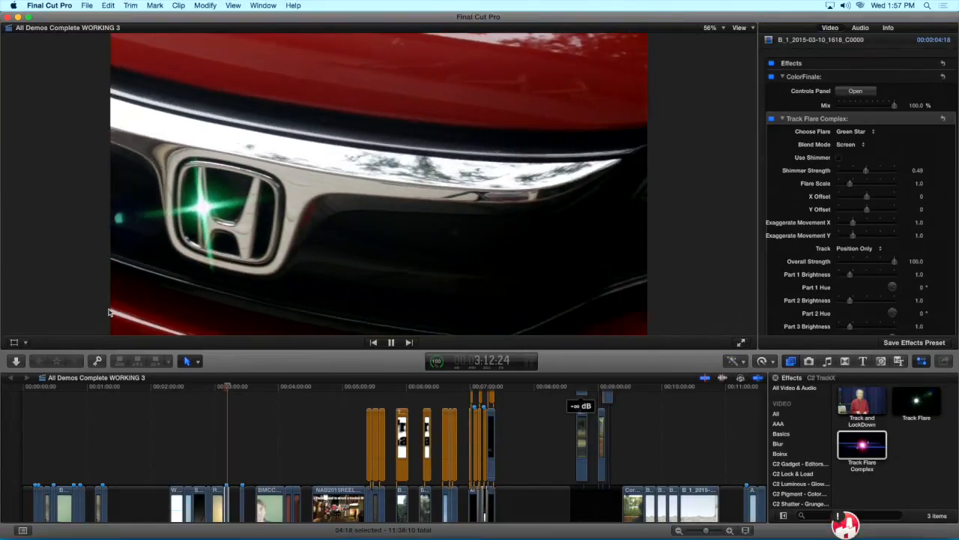
Go back to the car clip's start and review the tracked Green Star flare with the timeline enlarged around the clip
key(j)
key(space)
key(Up)
key(Up)
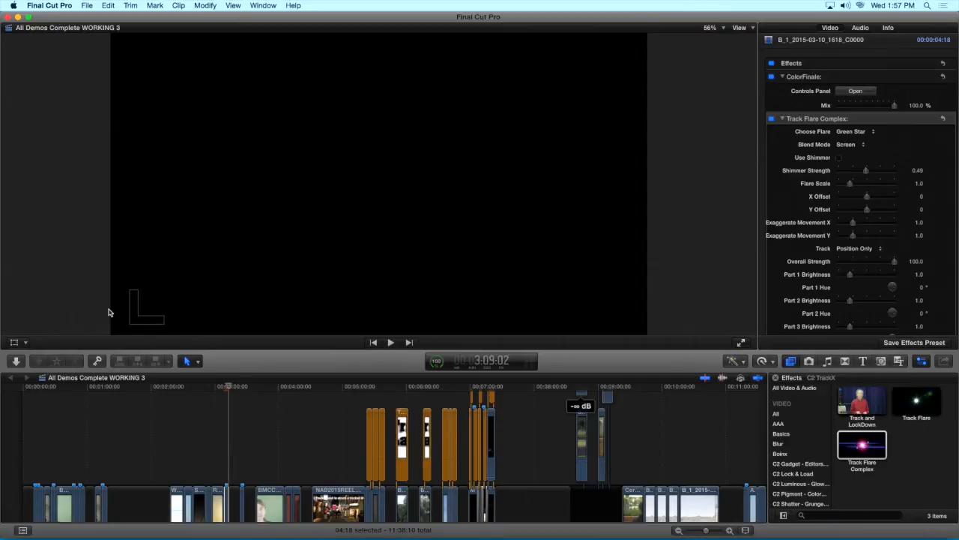
key(super+equal)
key(super+equal)
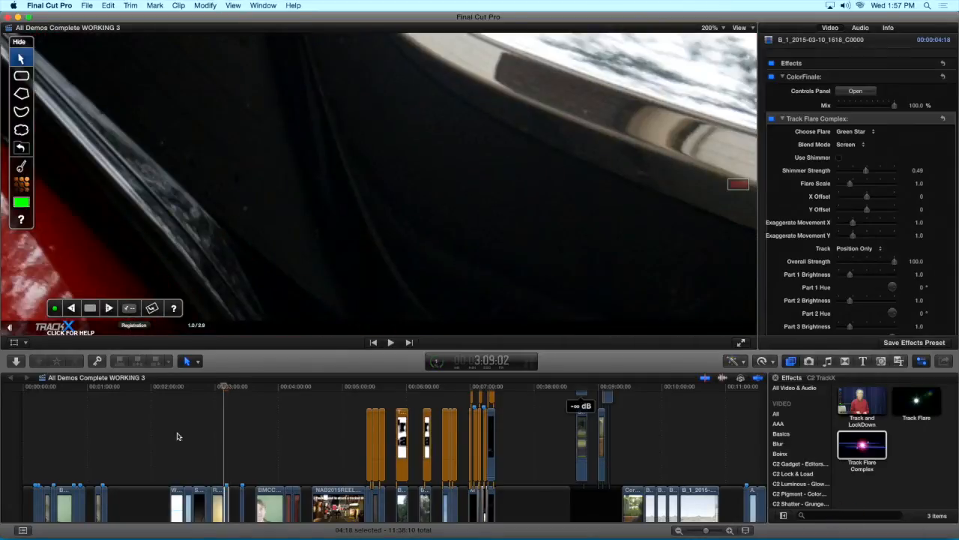
click(226, 451)
key(super+equal)
key(super+equal)
key(super+equal)
key(super+equal)
key(super+equal)
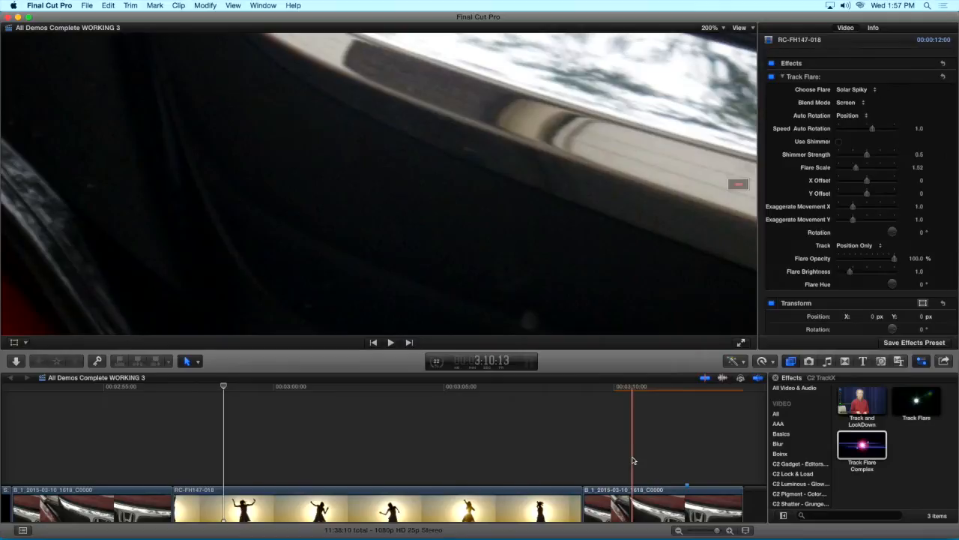
key(shift+z)
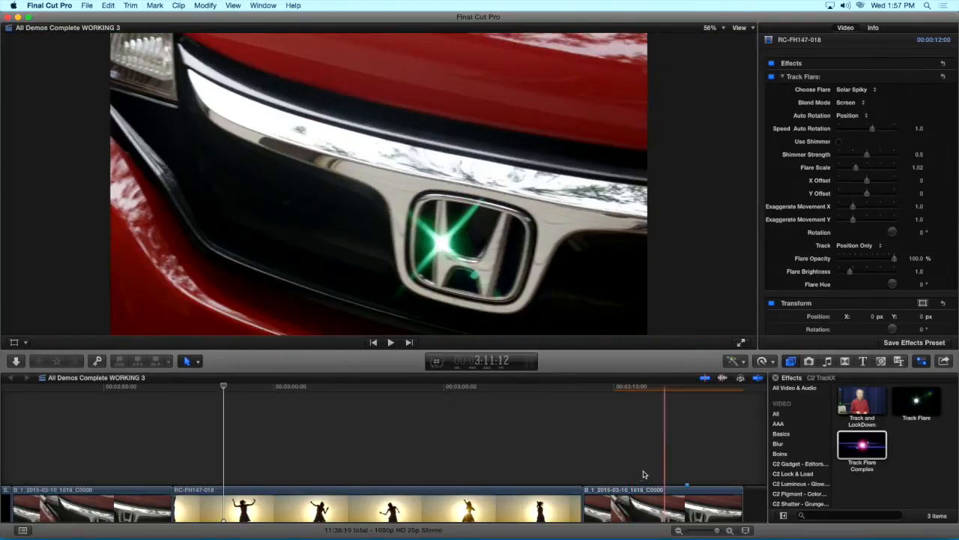
Change the car clip's flare to Purple Blue Anamorphic and set its flare scale to 2.84
click(644, 474)
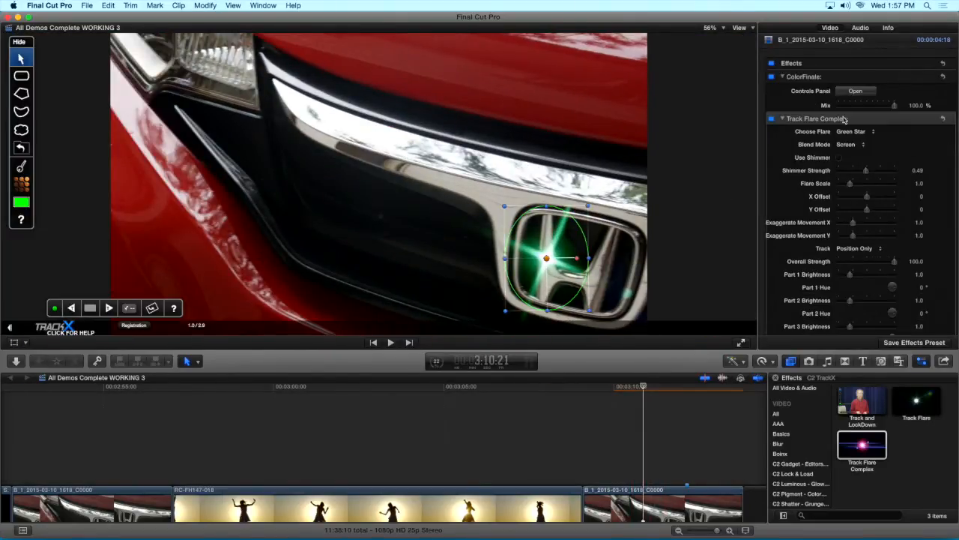
click(847, 132)
click(864, 147)
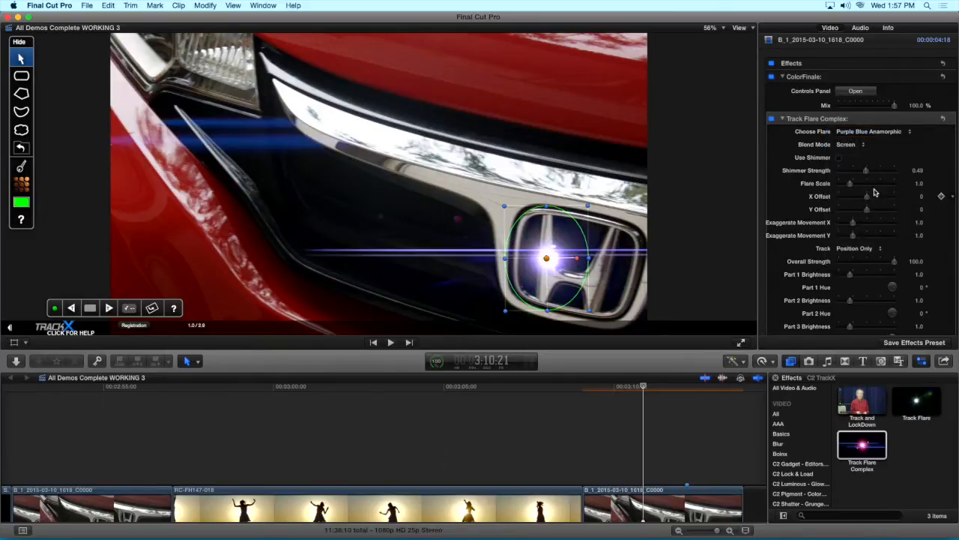
drag(850, 183, 870, 186)
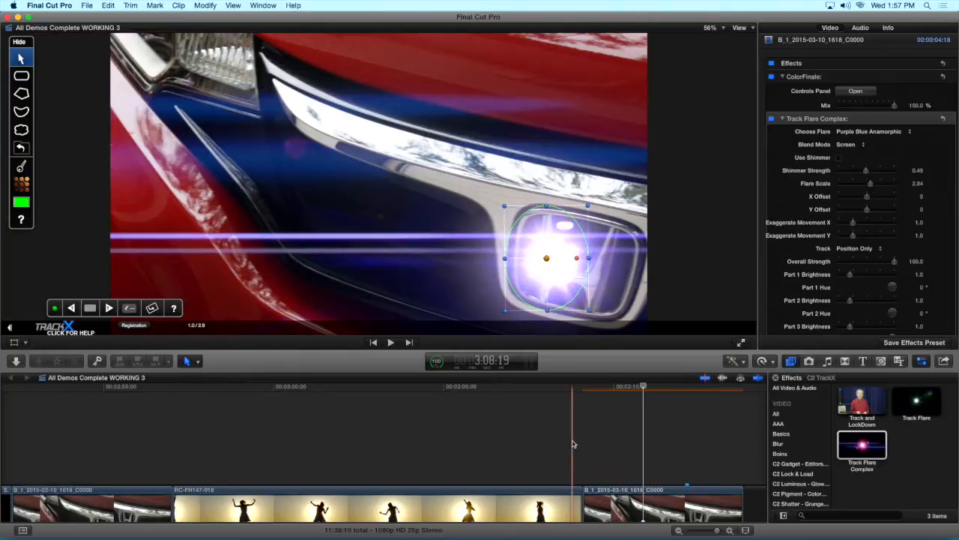
Move the tracked flare toward the lower middle of the car badge and play the clip back to check it
key(space)
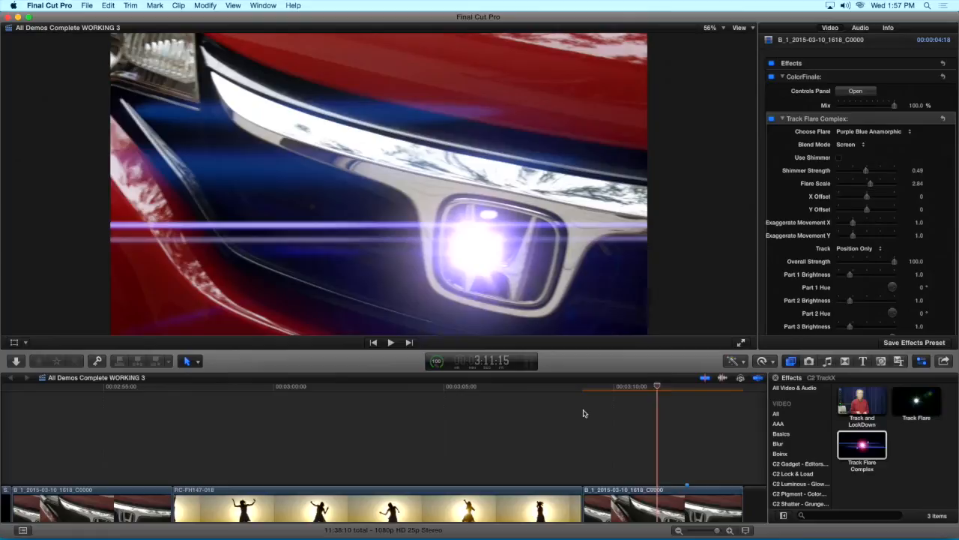
key(space)
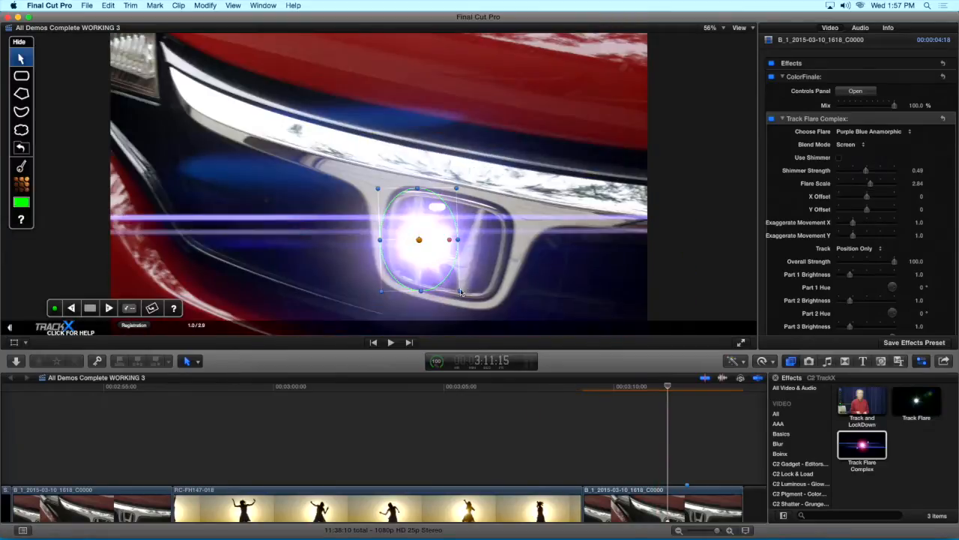
drag(434, 229, 464, 254)
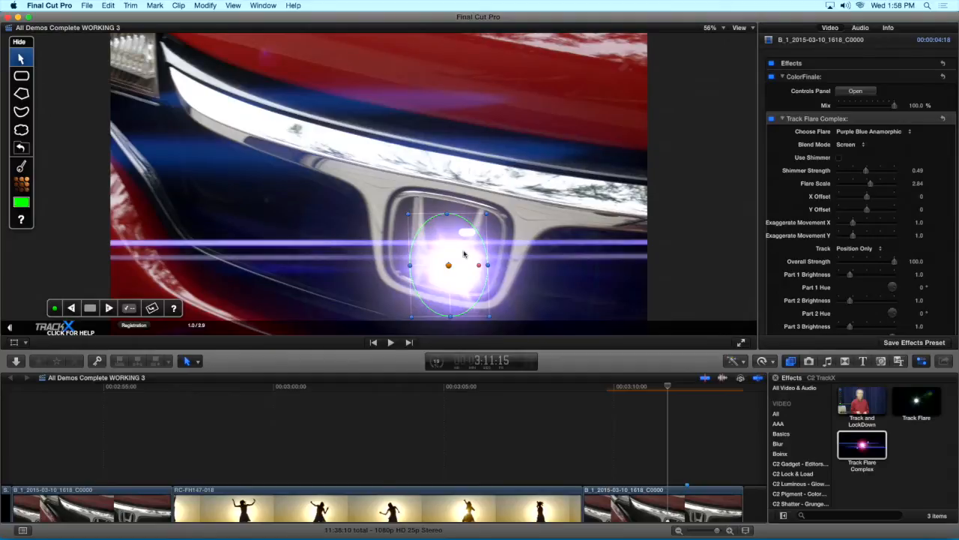
drag(465, 246, 466, 247)
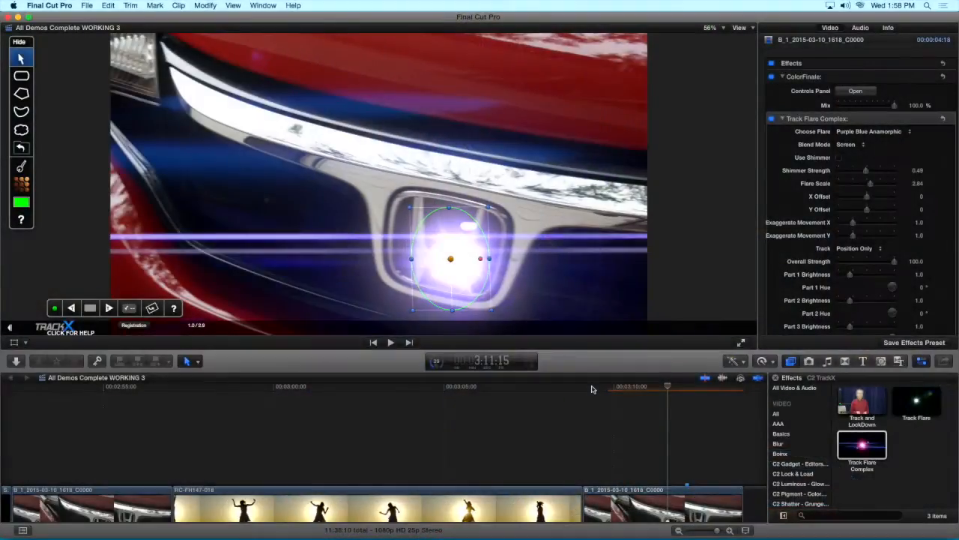
click(591, 388)
key(space)
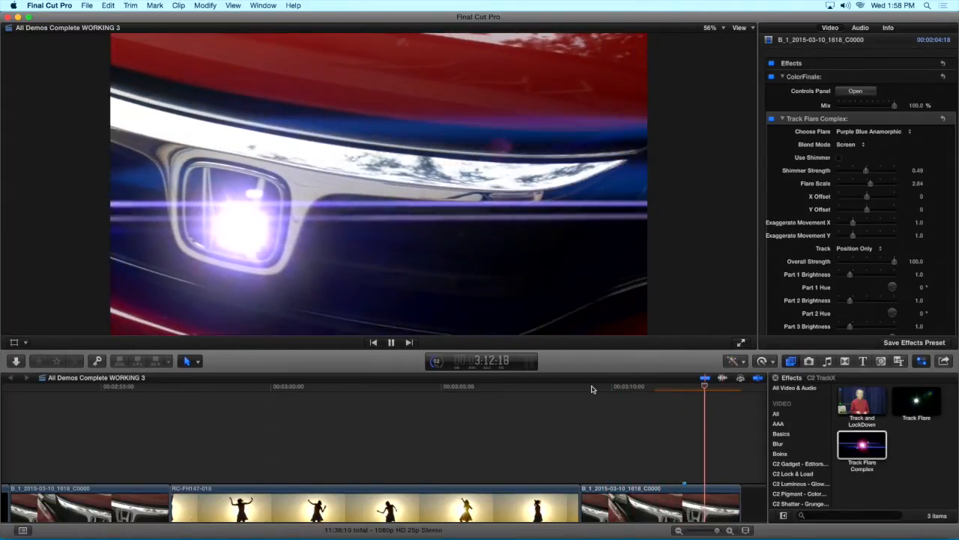
key(space)
Copy the badge shape's tracking and view the paste options for Track Data, Shape, and Track Data & Shape
click(651, 390)
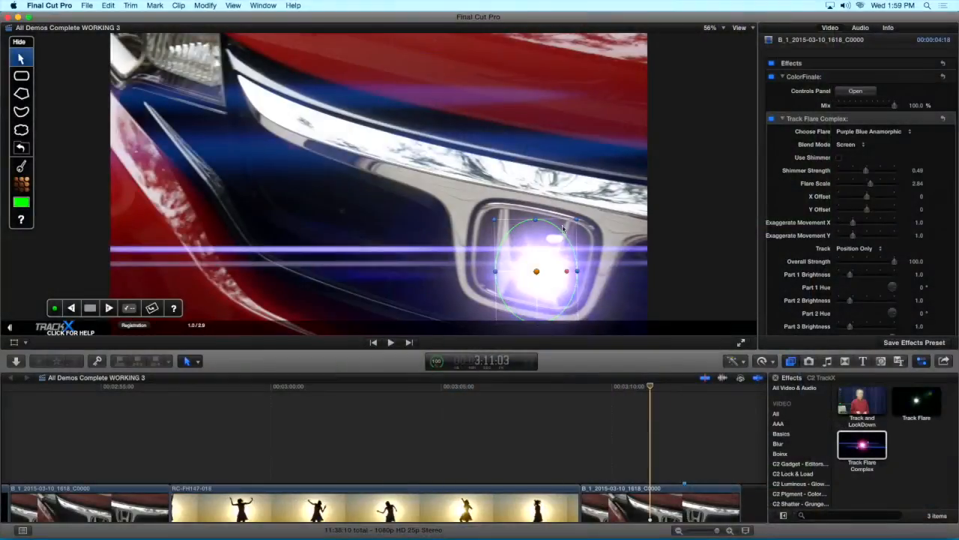
right_click(563, 229)
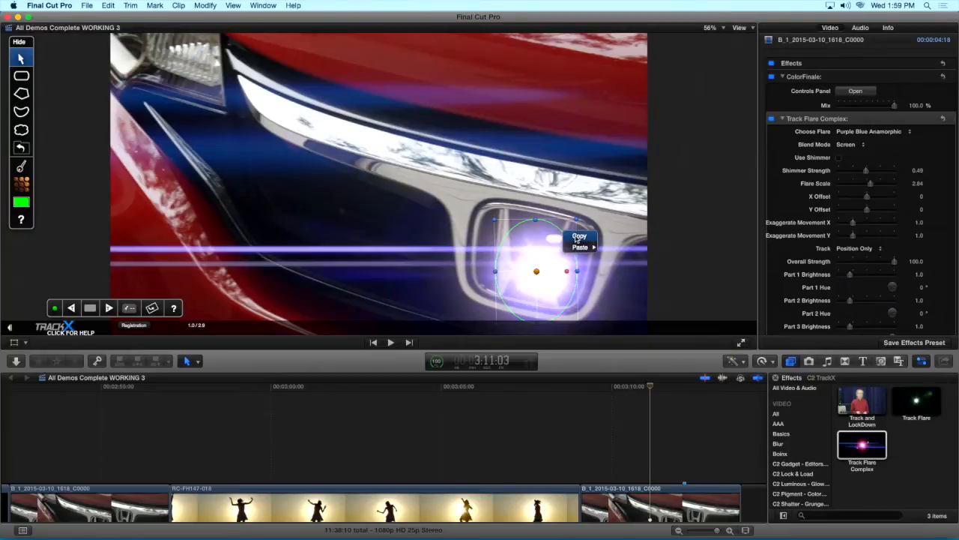
click(579, 237)
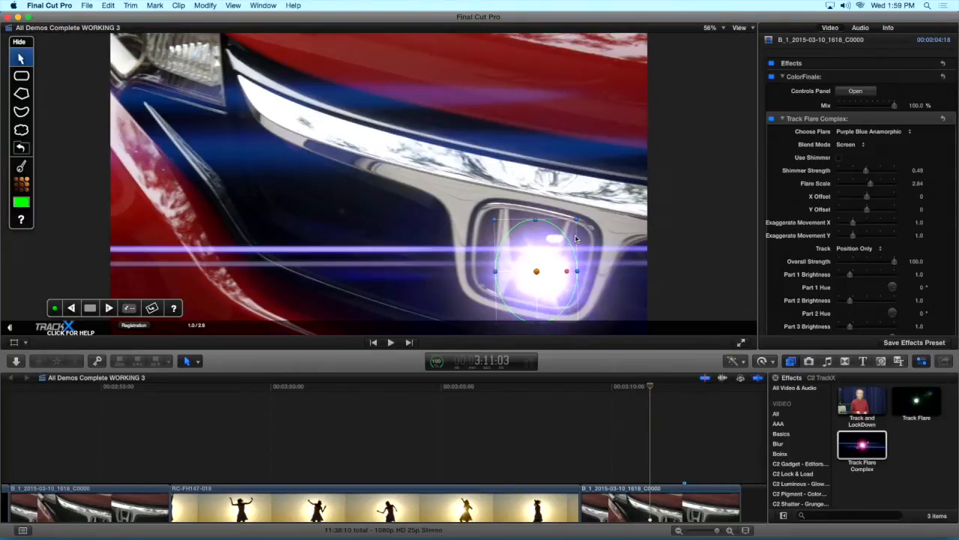
right_click(528, 246)
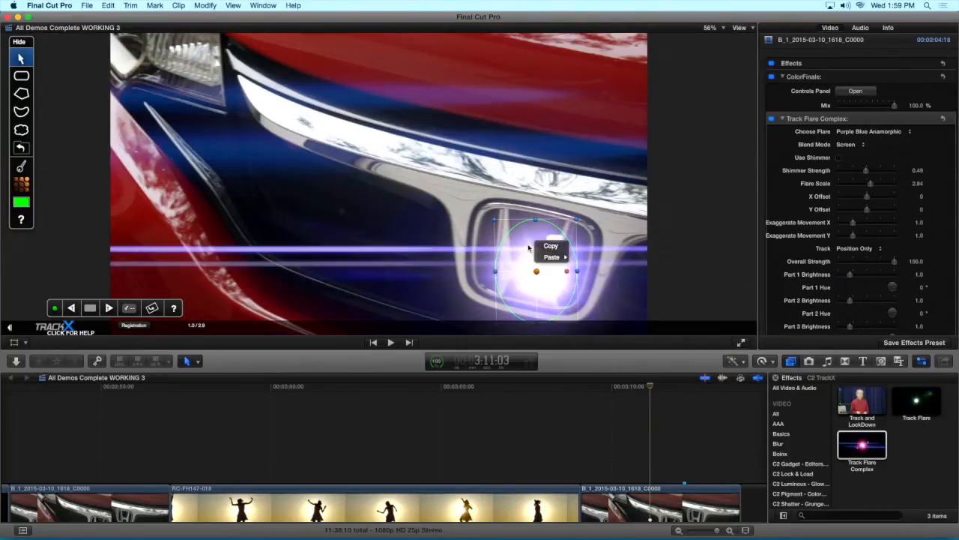
mouse_move(558, 258)
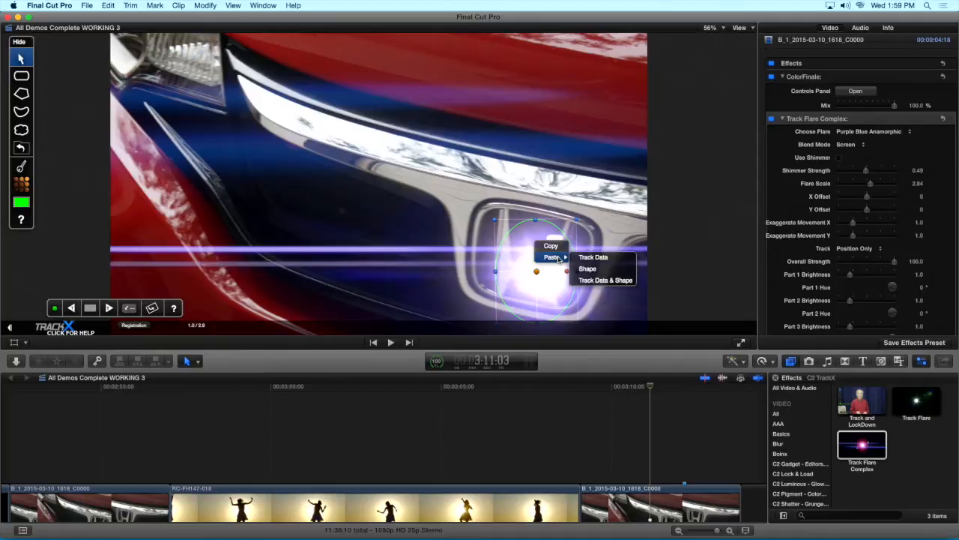
right_click(517, 238)
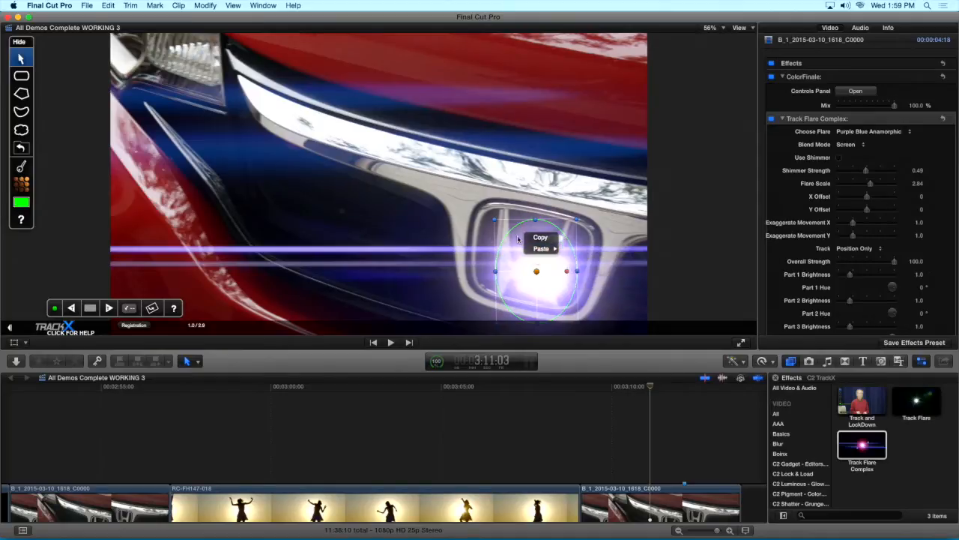
click(509, 243)
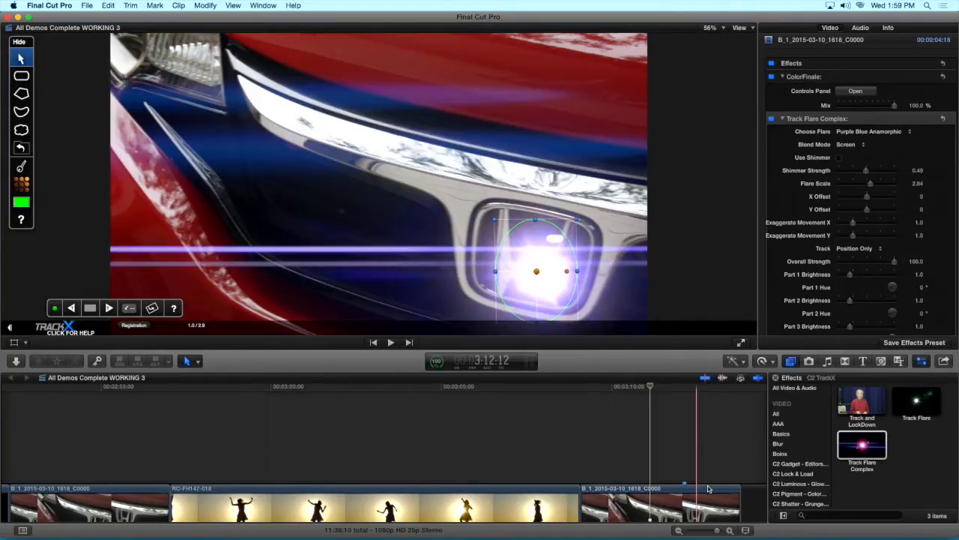
Select the green screen clip BMCC_1_2013-11-15_0113_C0003 further along the timeline
key(super+minus)
key(super+minus)
scroll(735, 476, right, 8)
scroll(736, 476, right, 10)
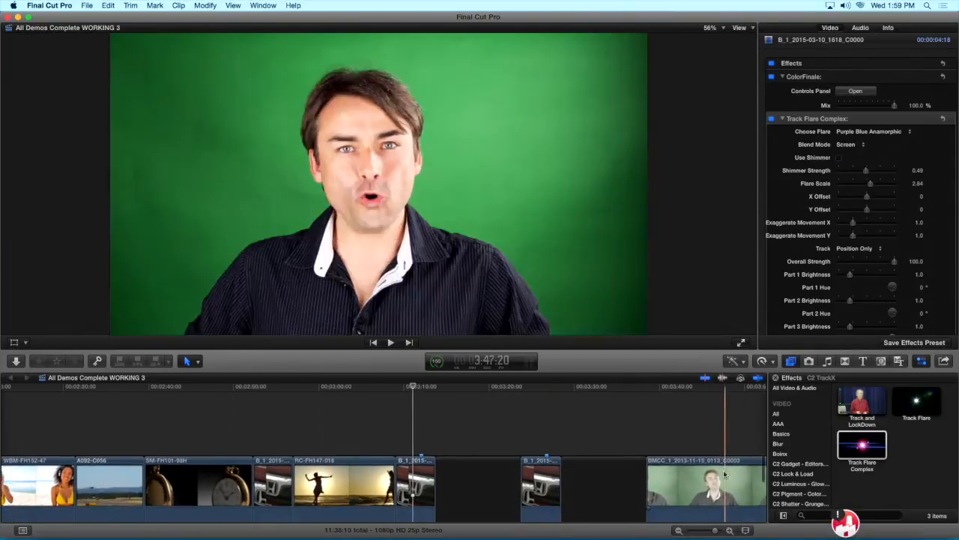
scroll(673, 470, right, 1)
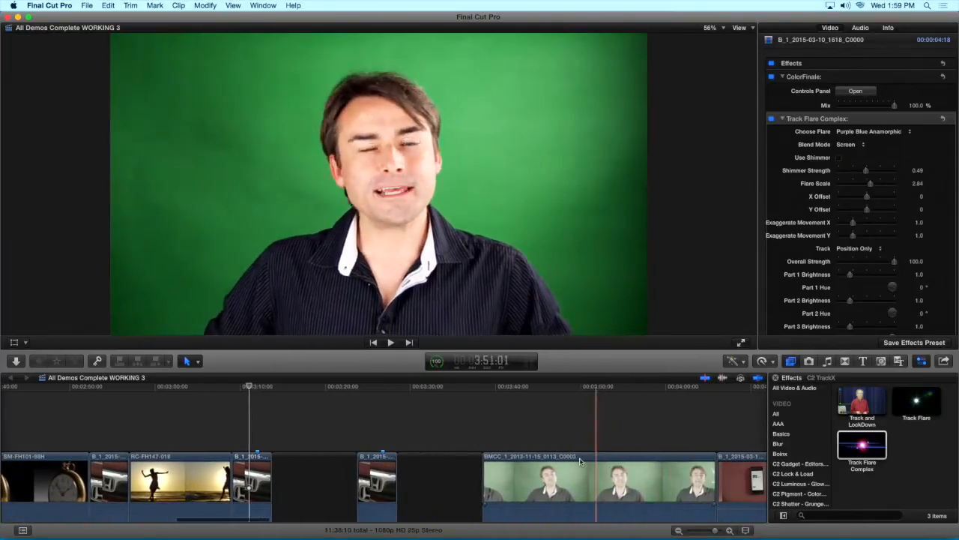
click(598, 465)
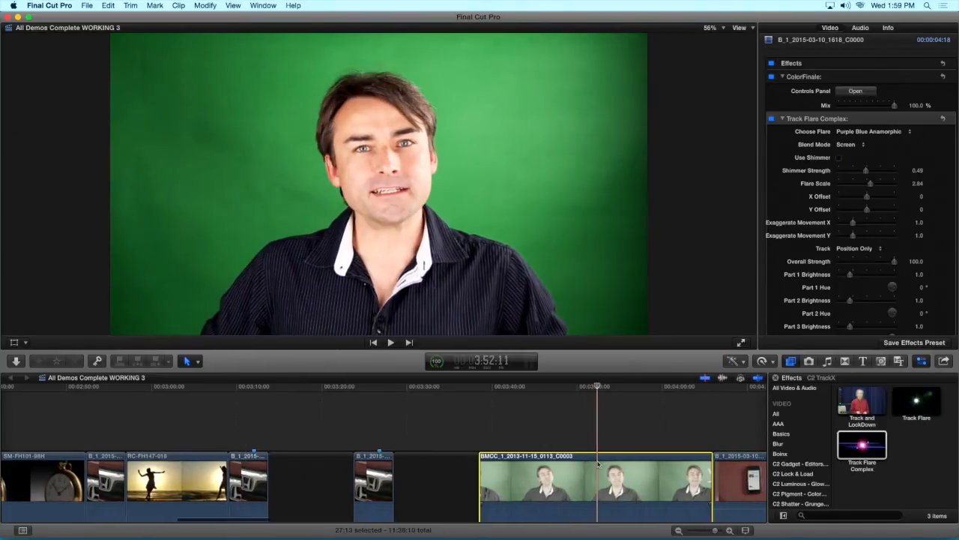
Play the green screen clip forward and in reverse to examine the man's side-to-side movement before any lockdown
scroll(822, 234, down, 5)
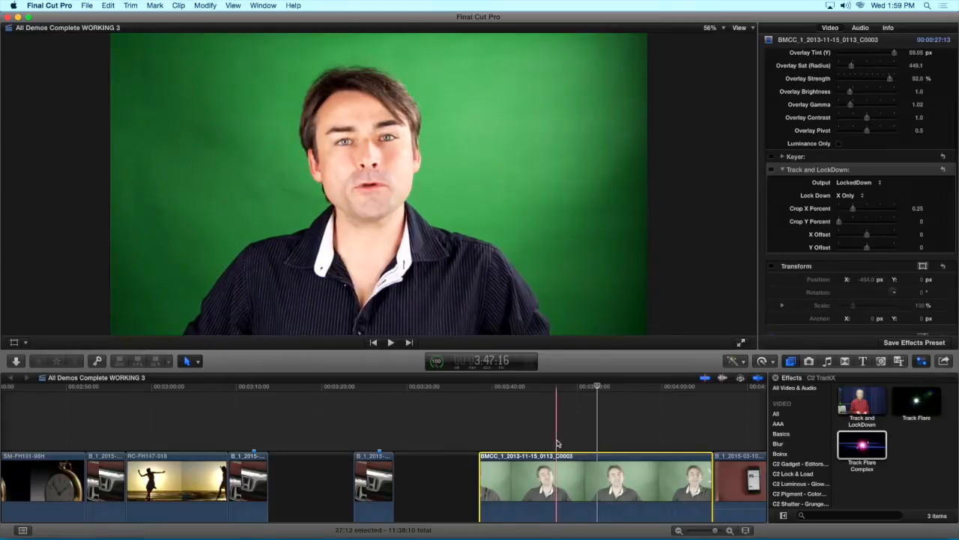
key(space)
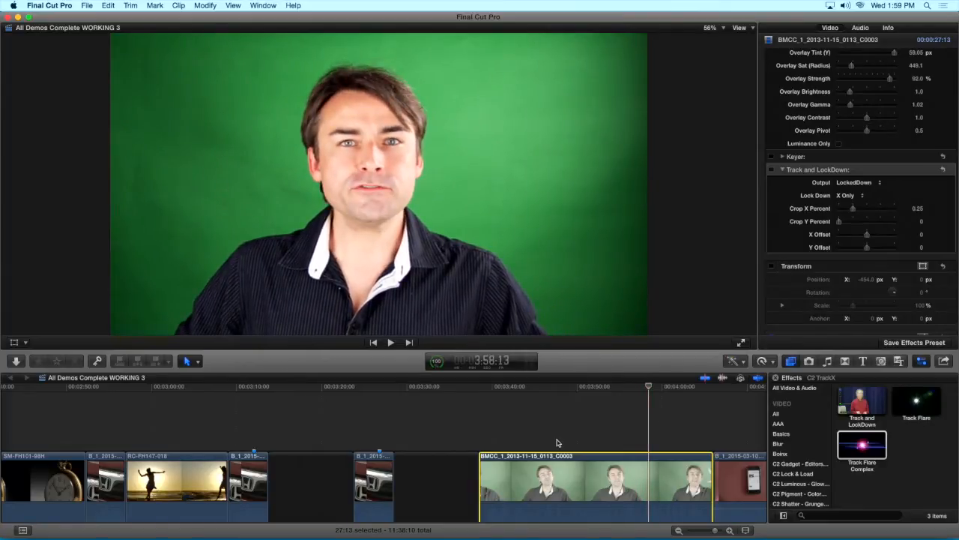
key(j)
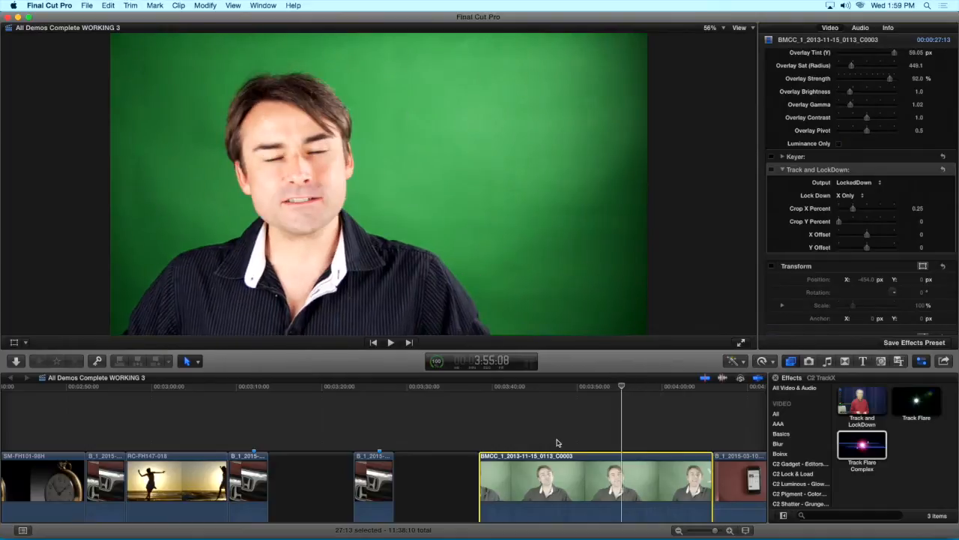
key(l)
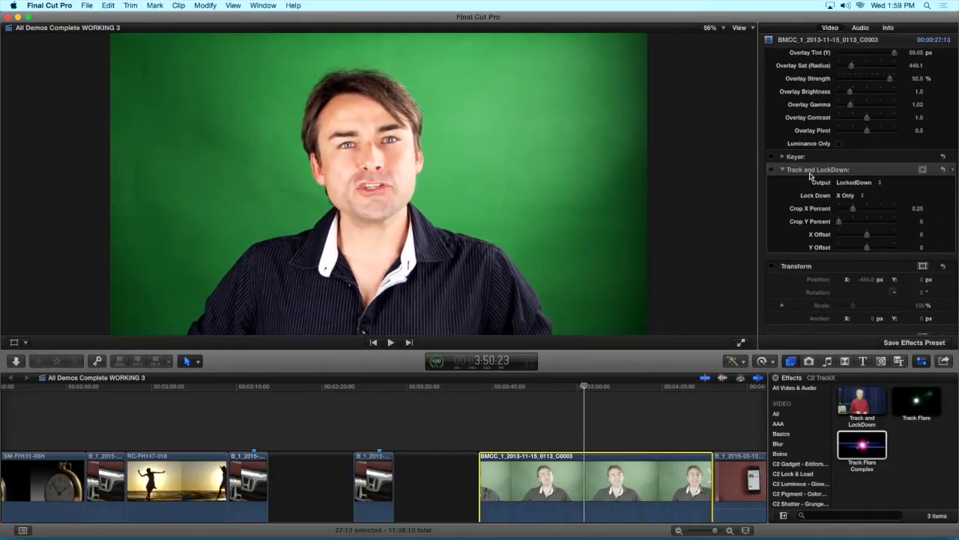
Enable Track and LockDown on the green screen clip, set its output to LockedDown, and play the clip to check it
click(852, 185)
click(847, 176)
click(772, 171)
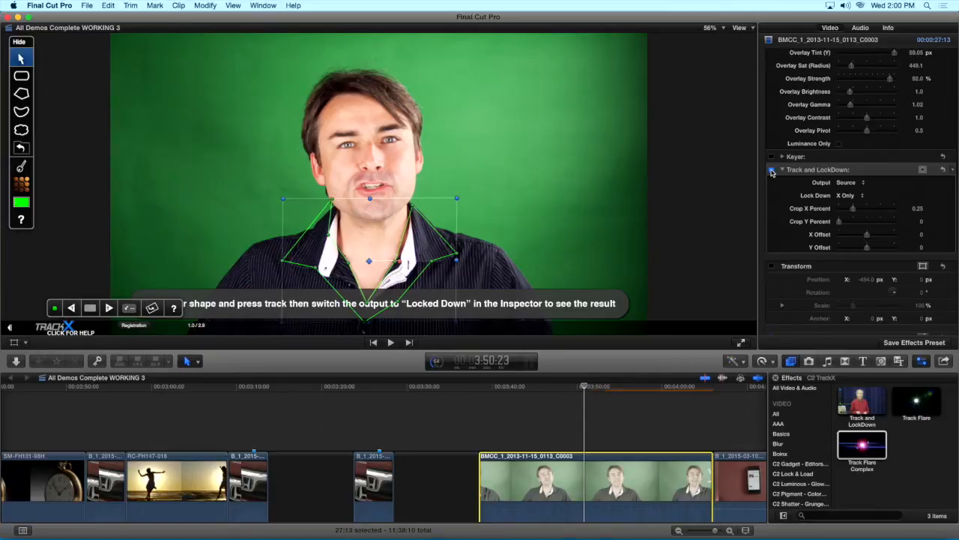
click(862, 183)
click(860, 192)
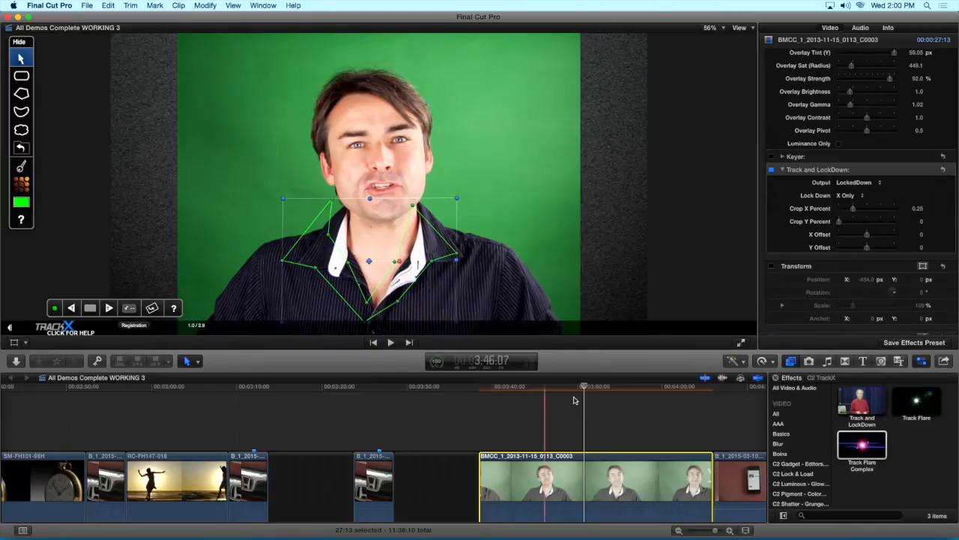
click(574, 389)
key(space)
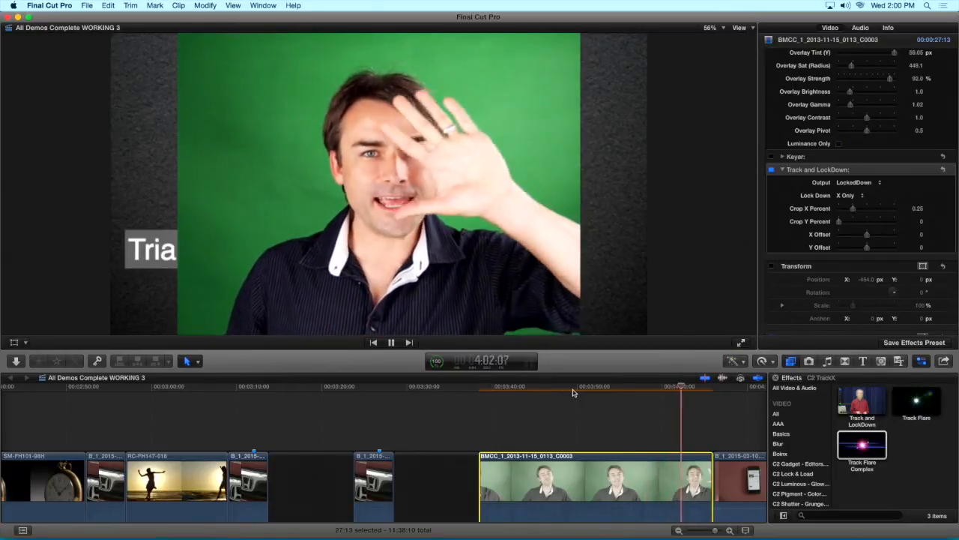
key(space)
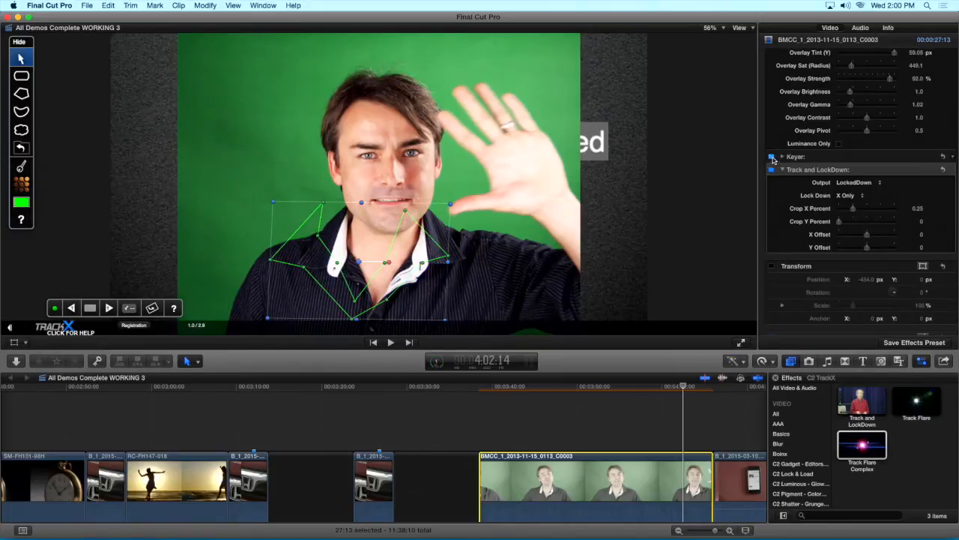
Enable the Keyer and Transform on the green screen clip and set its X position to 246 px
click(771, 156)
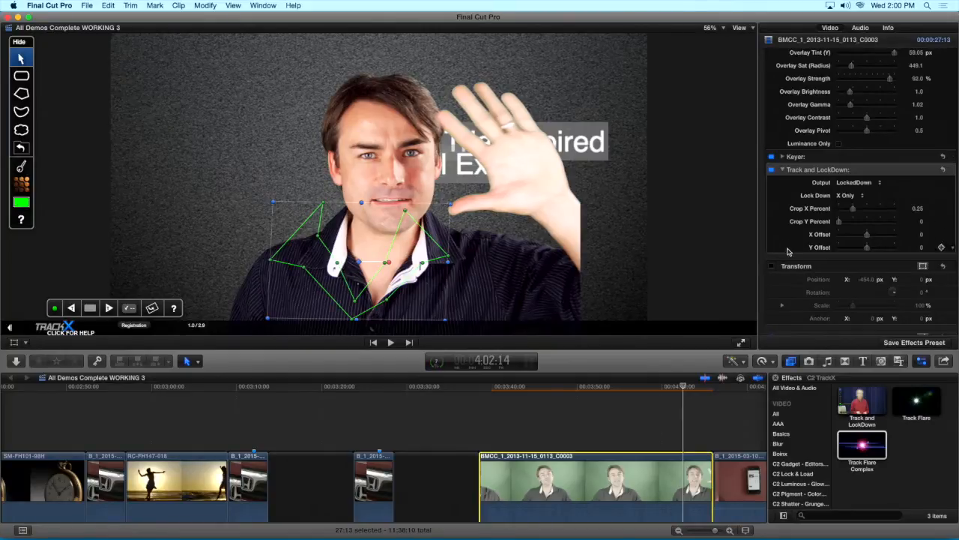
click(771, 266)
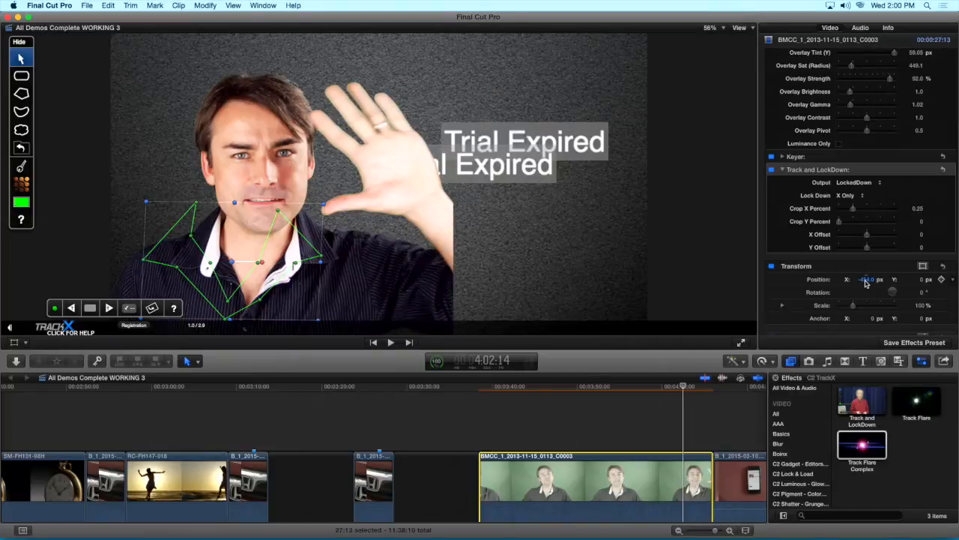
drag(867, 279, 867, 279)
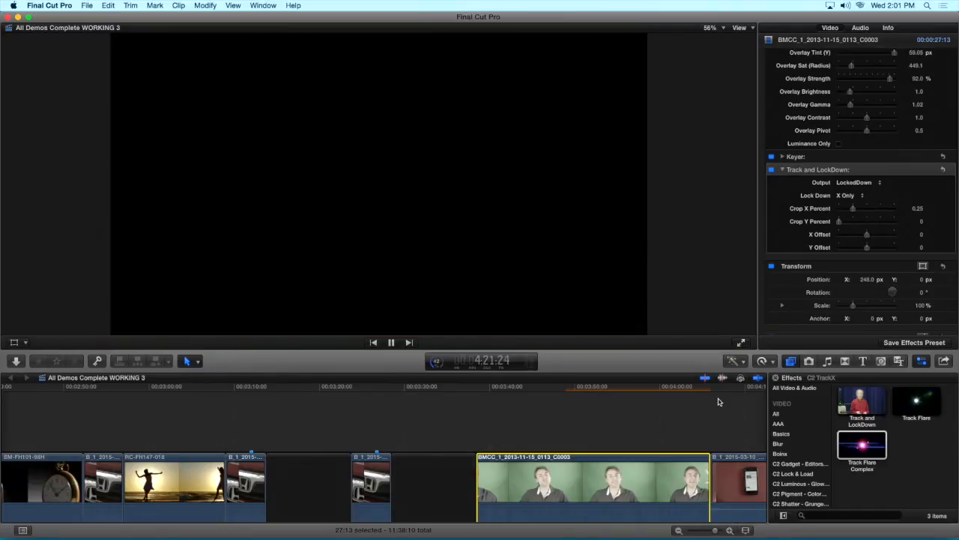
Play the NAB2015REEL EDITS clip and pause on the example of a masked sign replacement
key(space)
scroll(720, 402, right, 6)
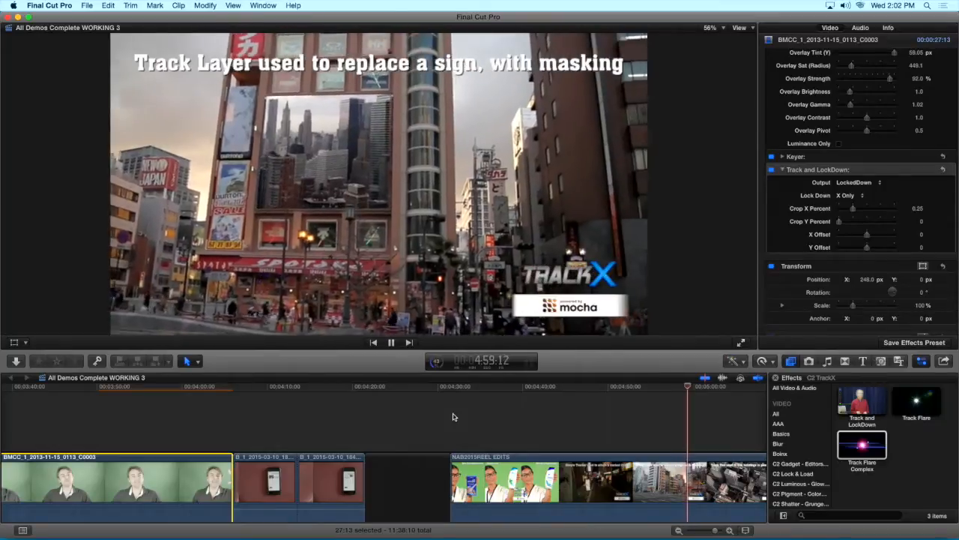
key(space)
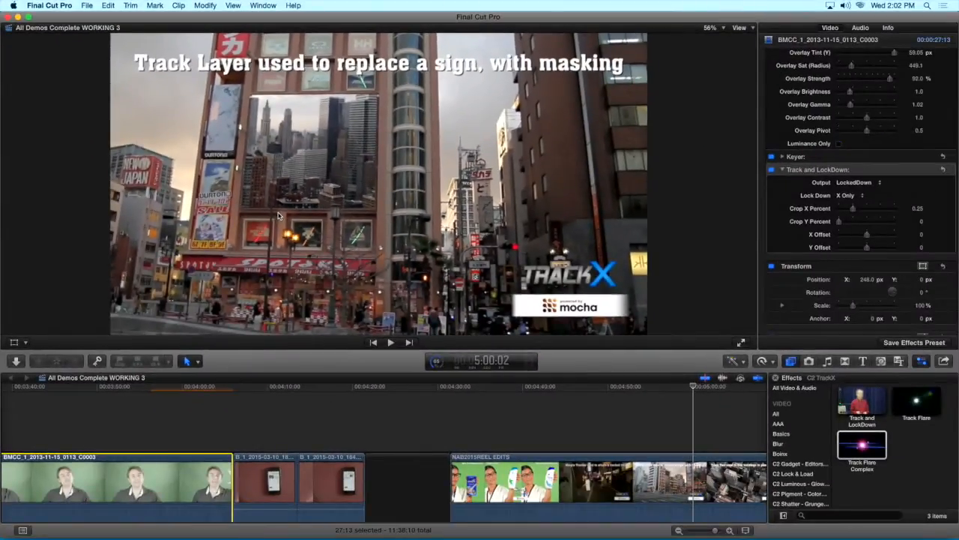
Play on to the racing car example and inspect the animated mask where the arrow passes the pole
key(space)
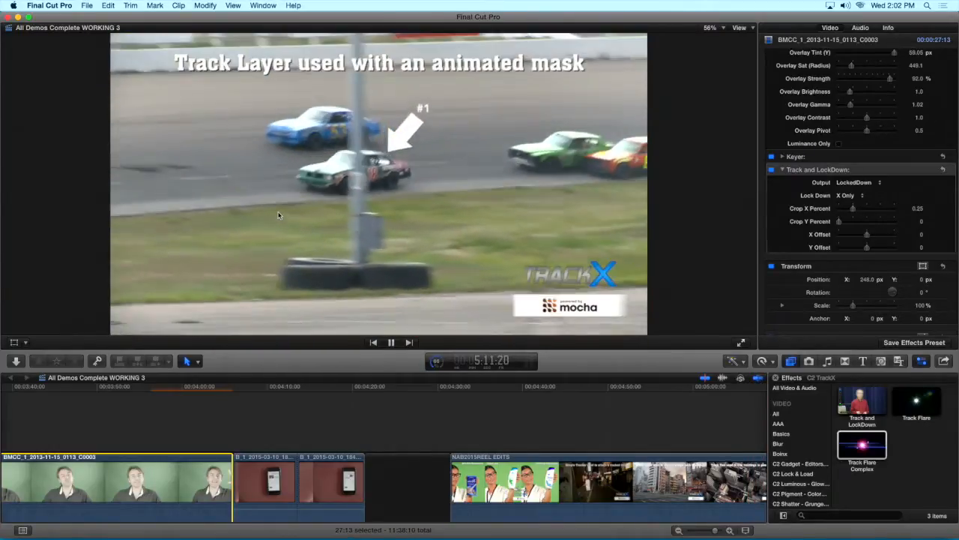
key(space)
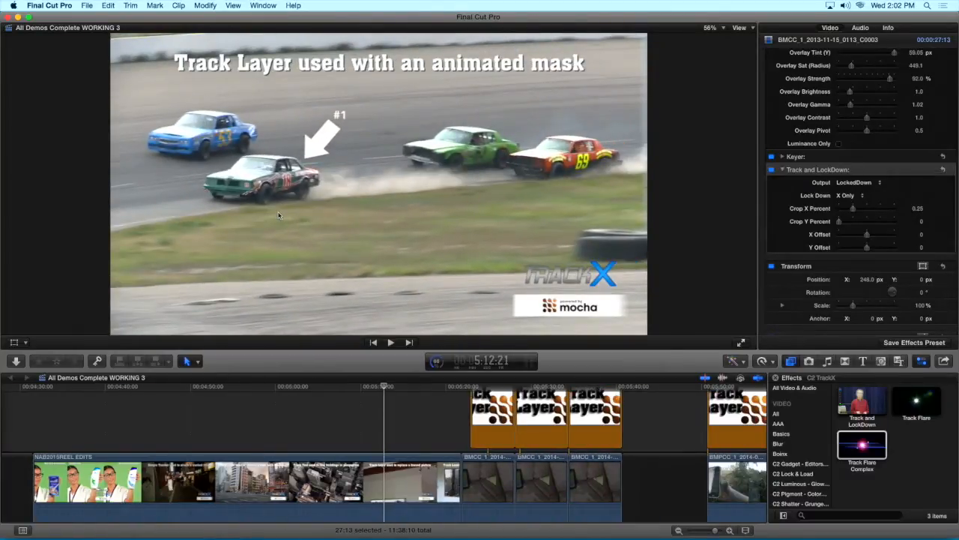
key(j)
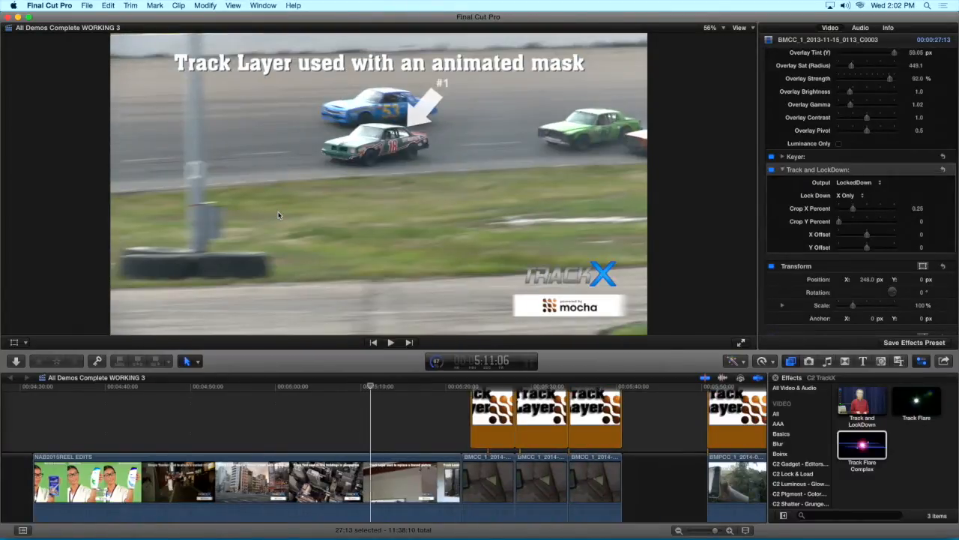
key(shift+Right)
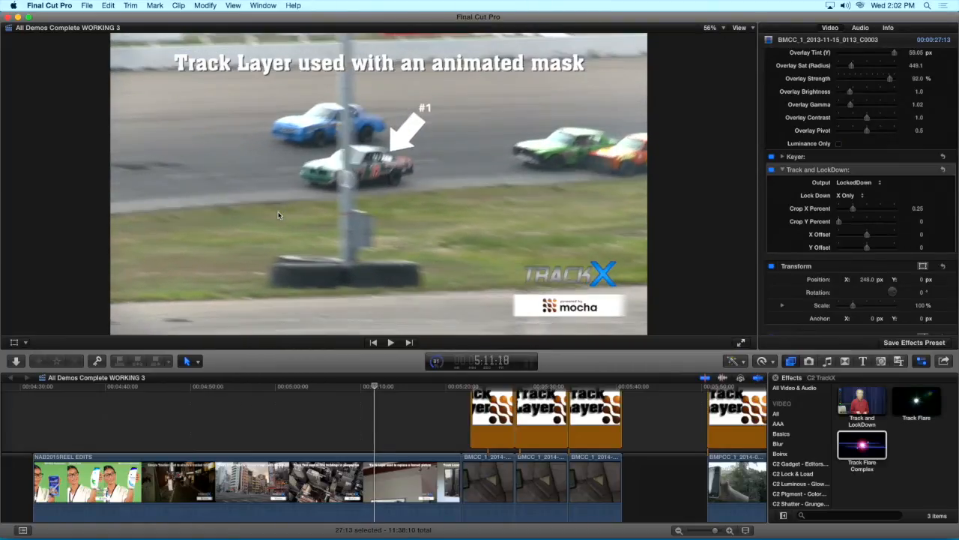
Play from the racing example into the Track Layer clips to review the screen replacement on the sofa tablet
key(space)
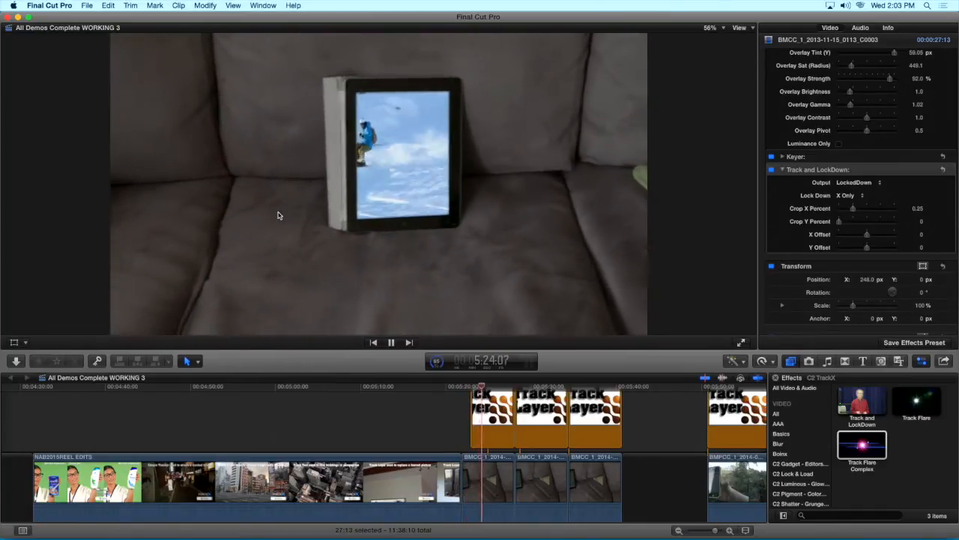
key(space)
key(space)
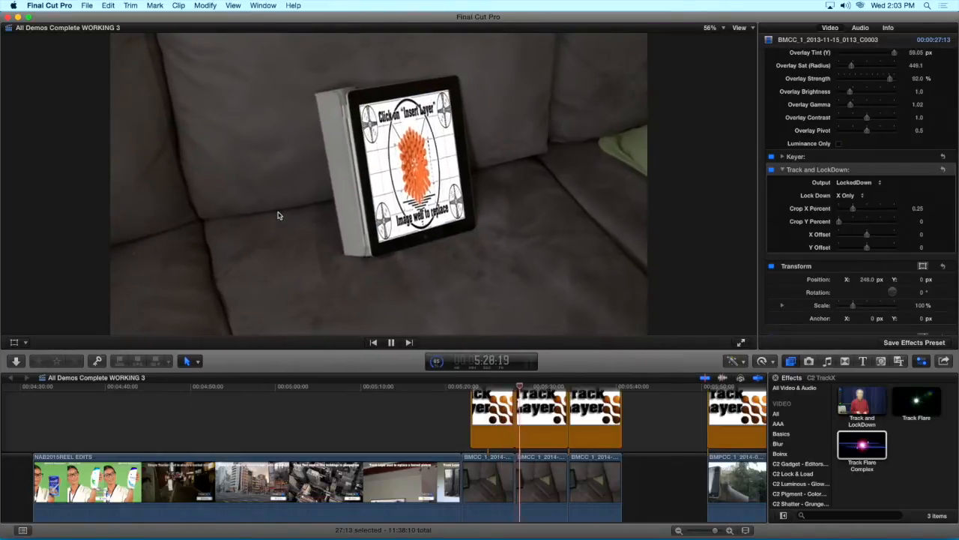
Select the third Track Layer generator over the sofa tablet clips and view its track shapes and surface
click(539, 410)
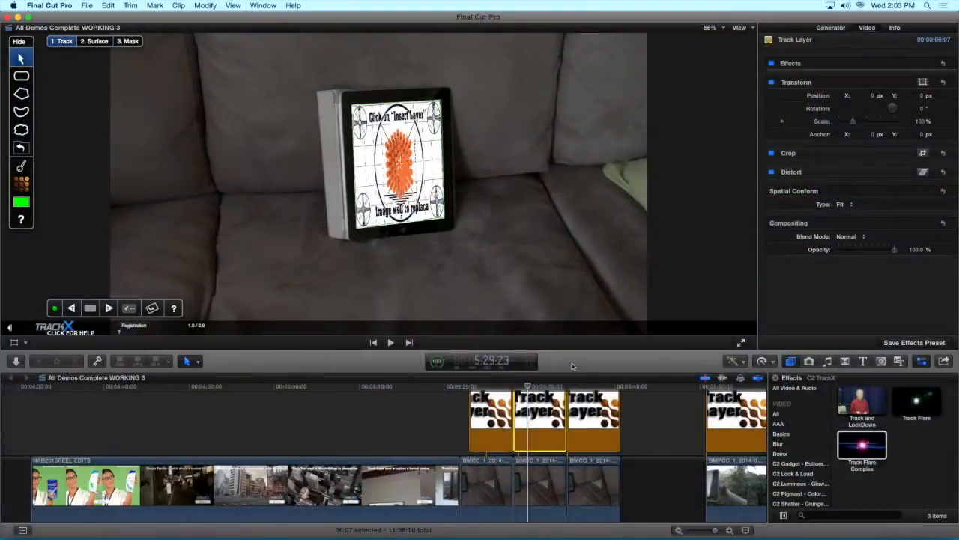
click(572, 386)
scroll(572, 405, left, 2)
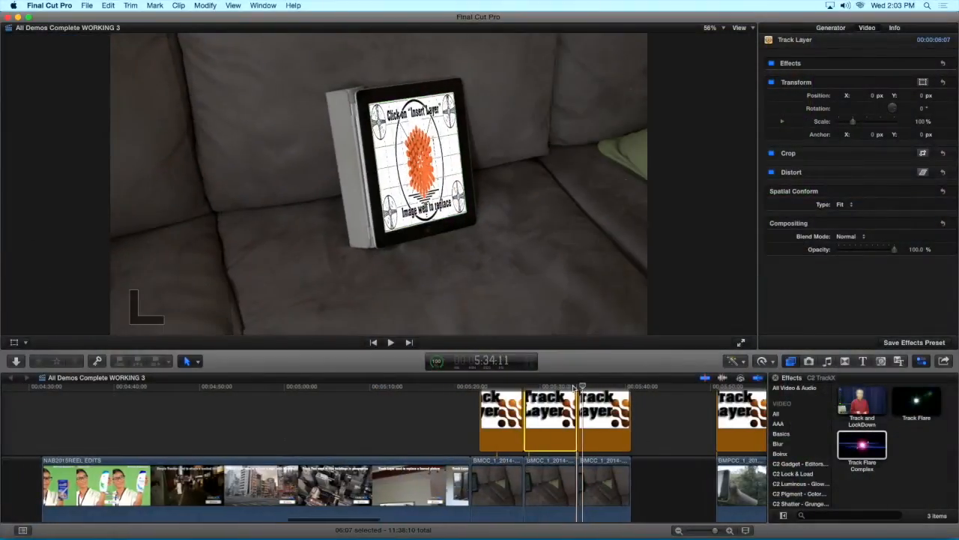
click(598, 411)
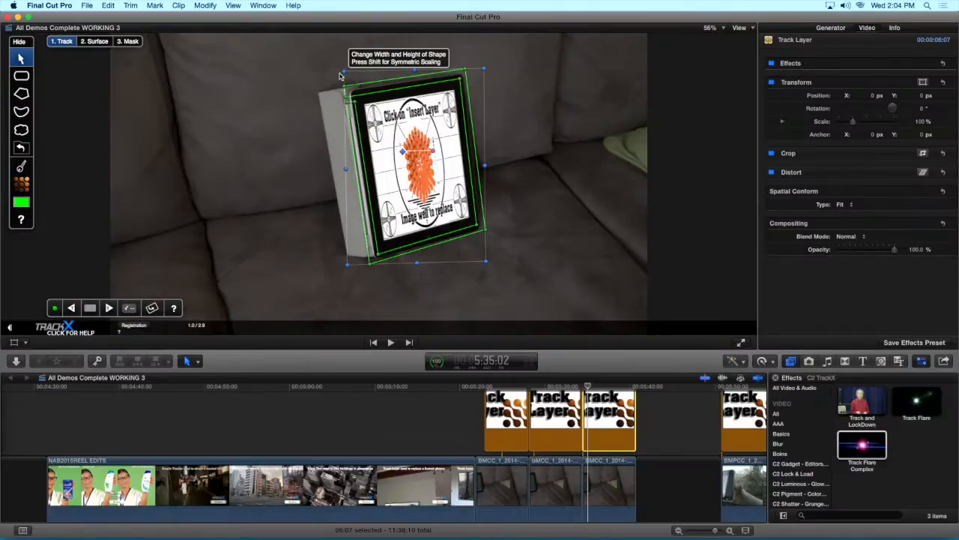
click(93, 42)
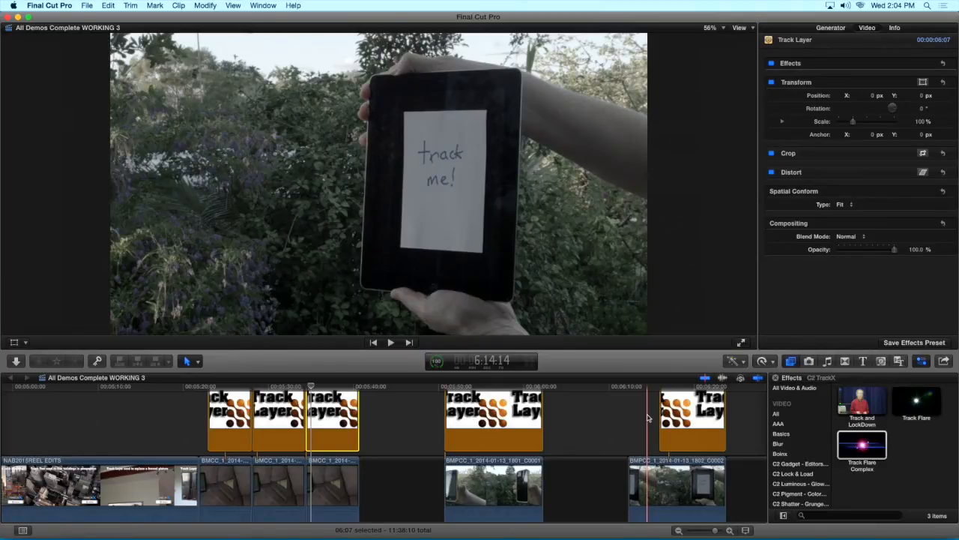
Play the handheld phone and tablet examples, and view the surface of the Track Layer over the handheld tablet
key(space)
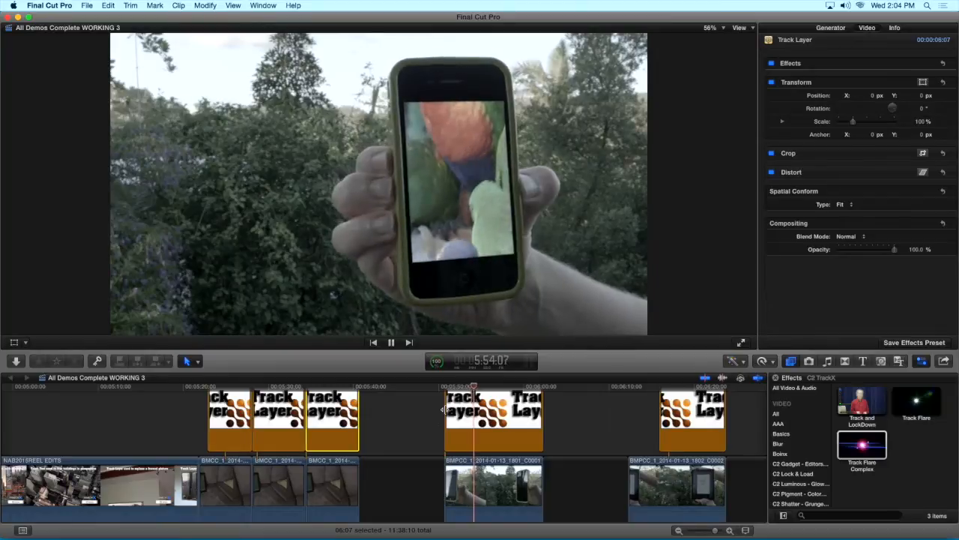
click(635, 399)
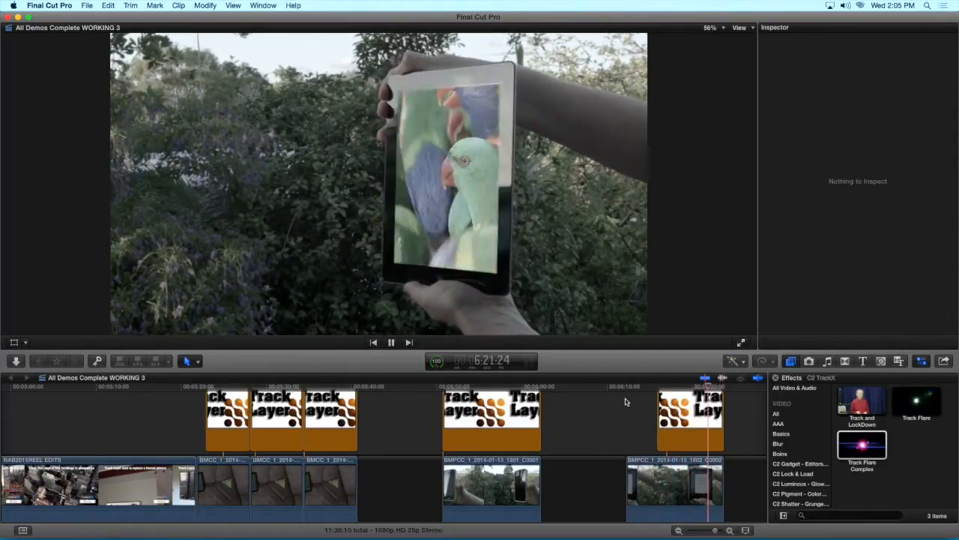
click(688, 405)
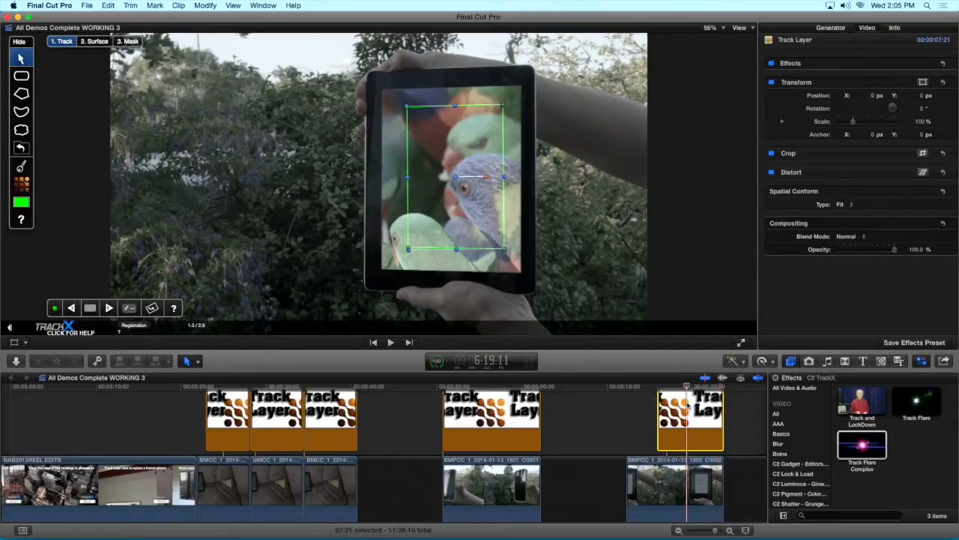
click(96, 42)
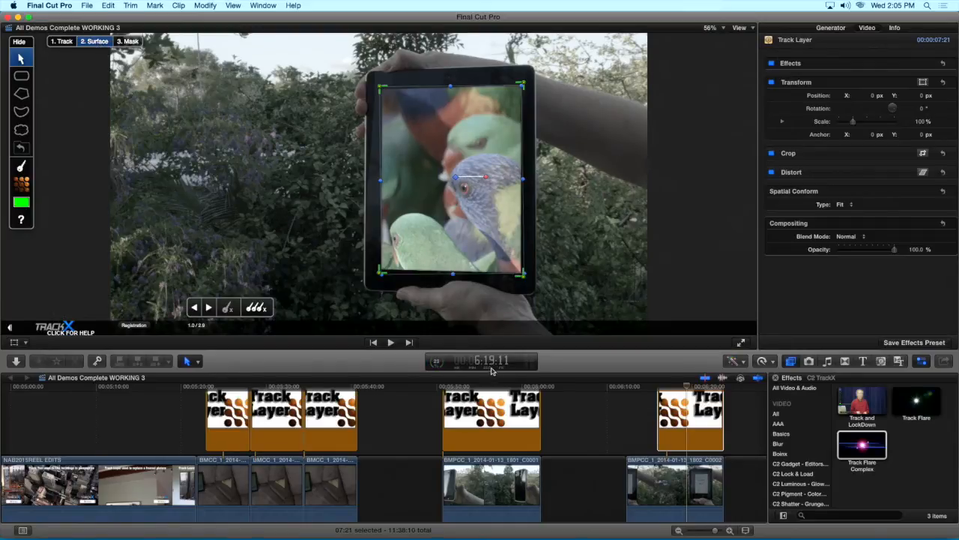
Play the skier clip with the tracked timer text and park the playhead at 6:37:08
scroll(675, 420, right, 5)
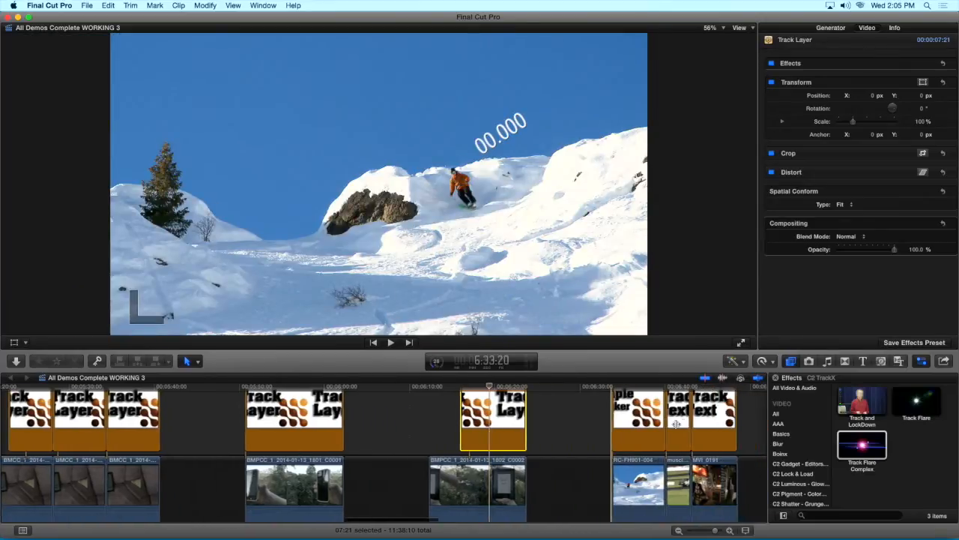
key(space)
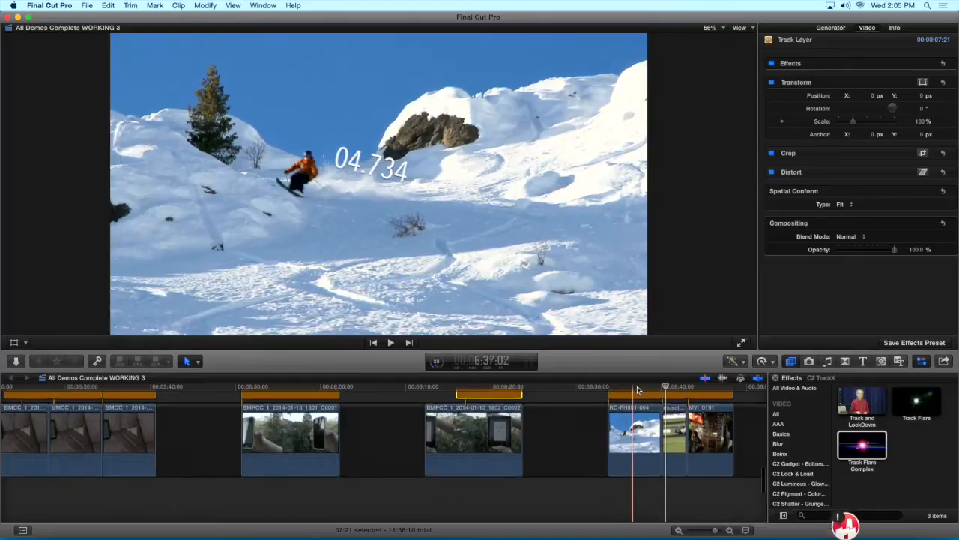
click(637, 387)
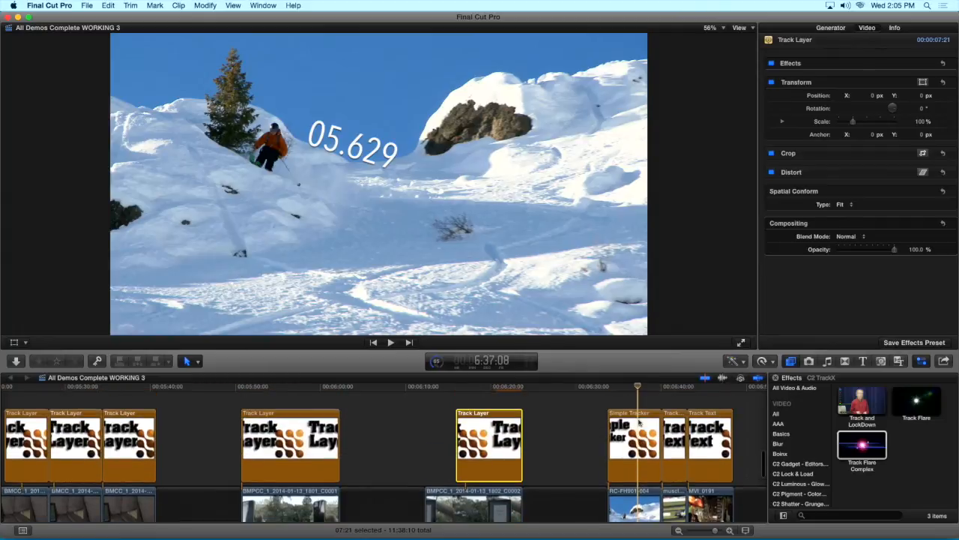
Open the tracking options of the skier's Simple Tracker and view the tracking models, keeping Translate / Scale / Rotate
click(636, 442)
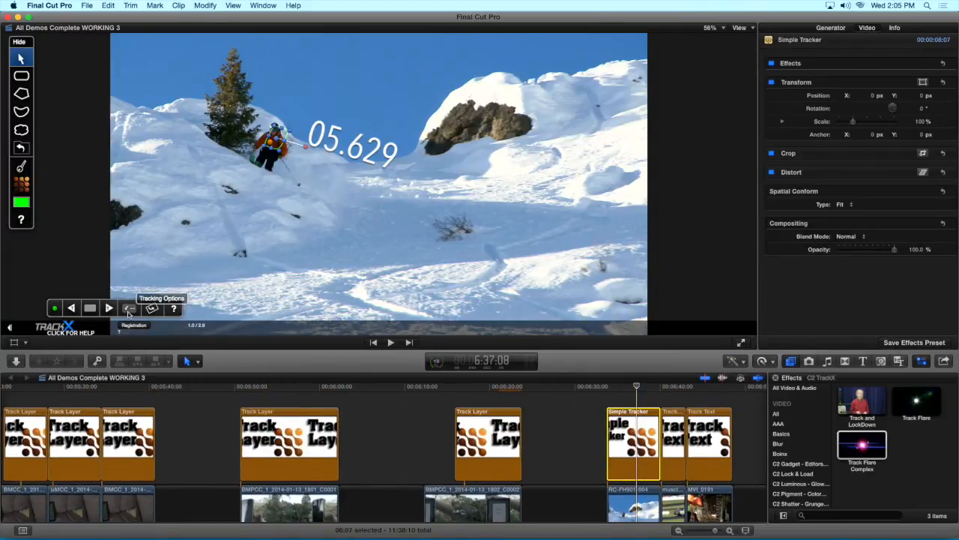
click(129, 310)
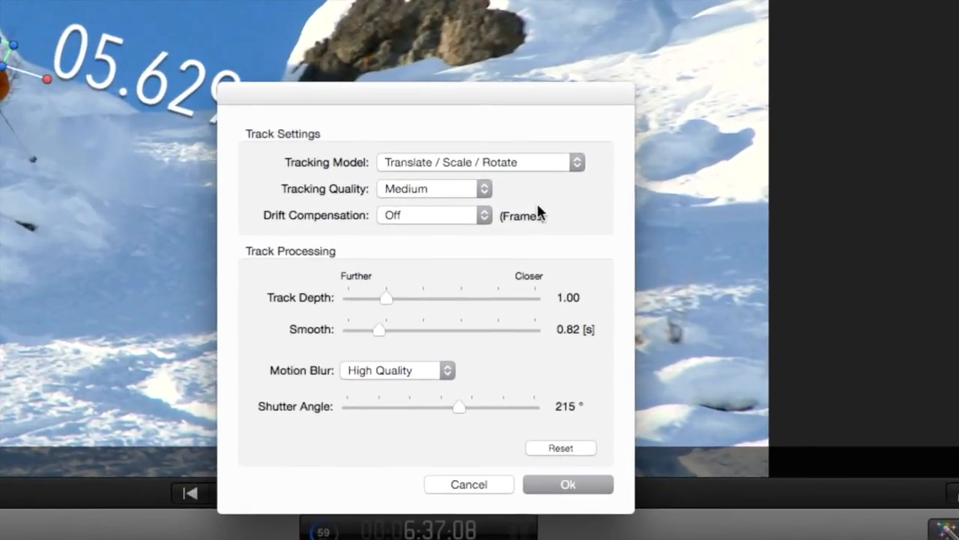
click(536, 164)
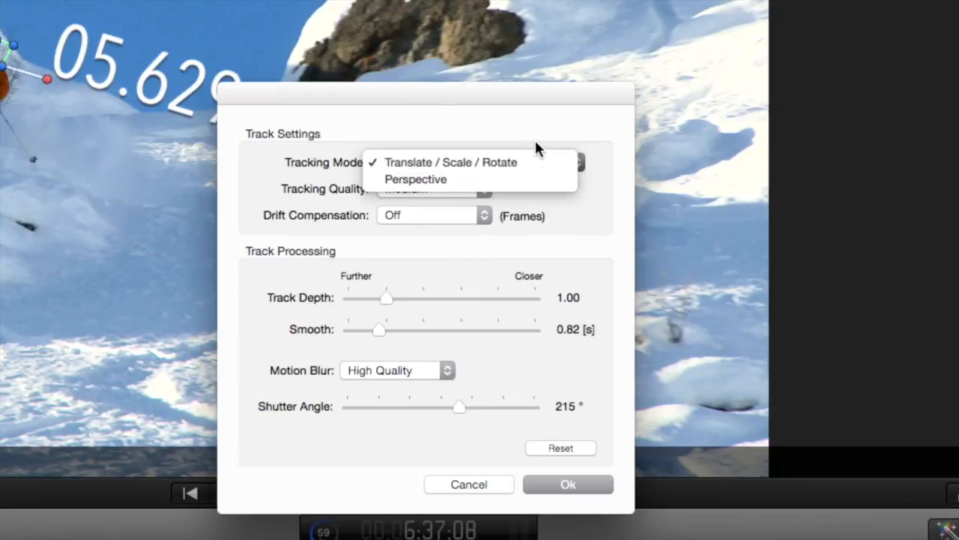
click(535, 141)
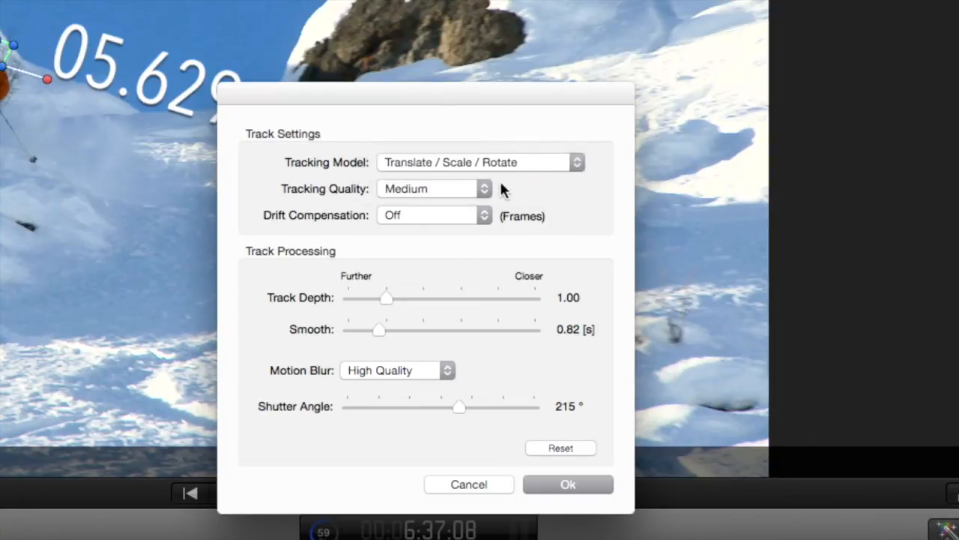
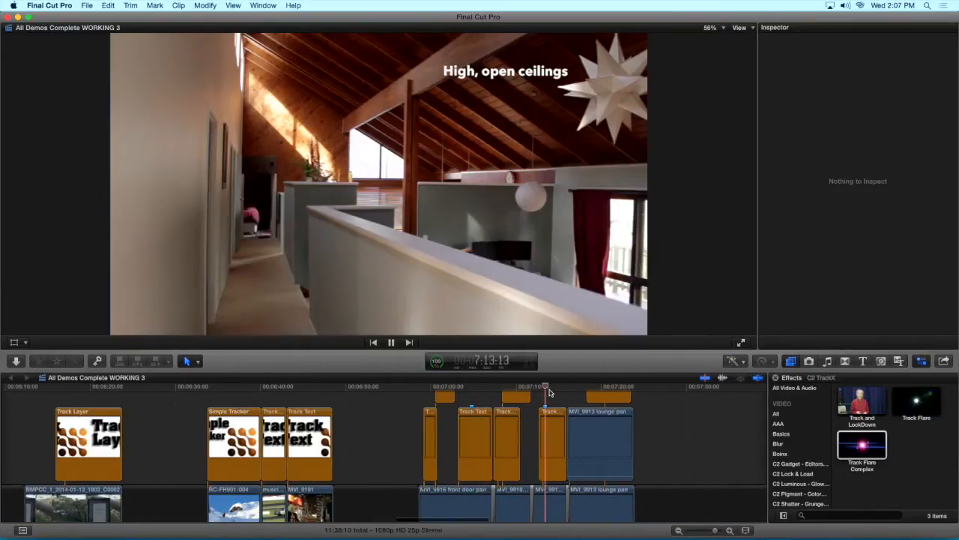
Play the house clips with the tracked captions through "Gorgeous views" and stop at 7:23:08
scroll(616, 455, right, 4)
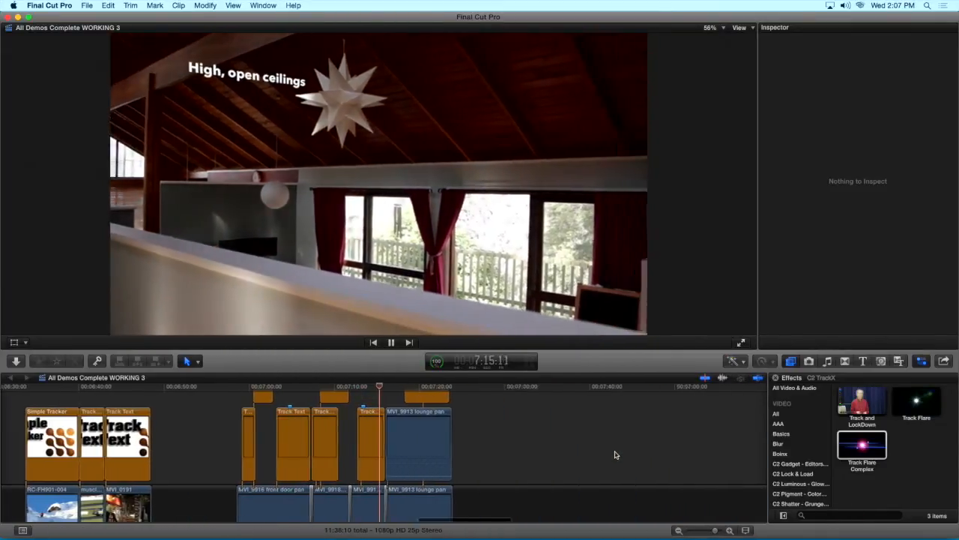
key(super+minus)
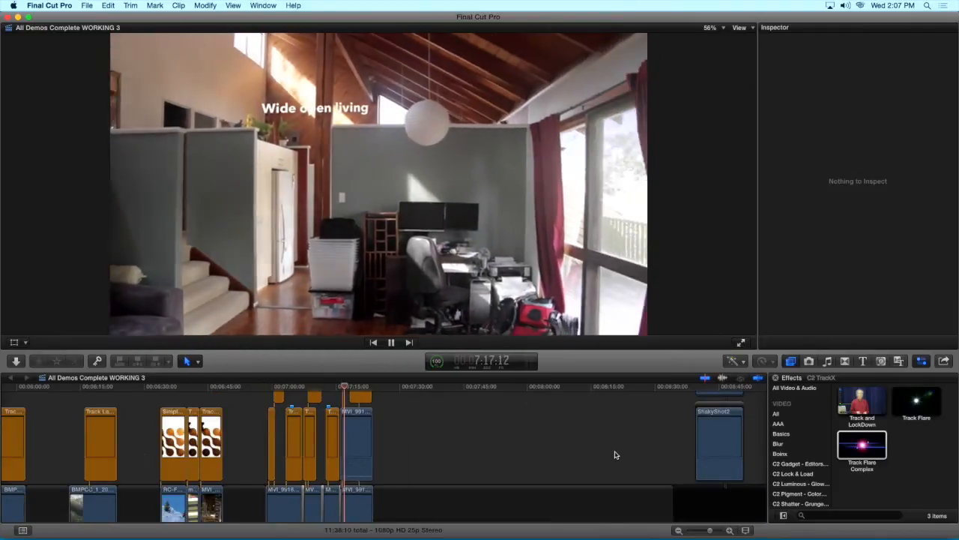
key(super+minus)
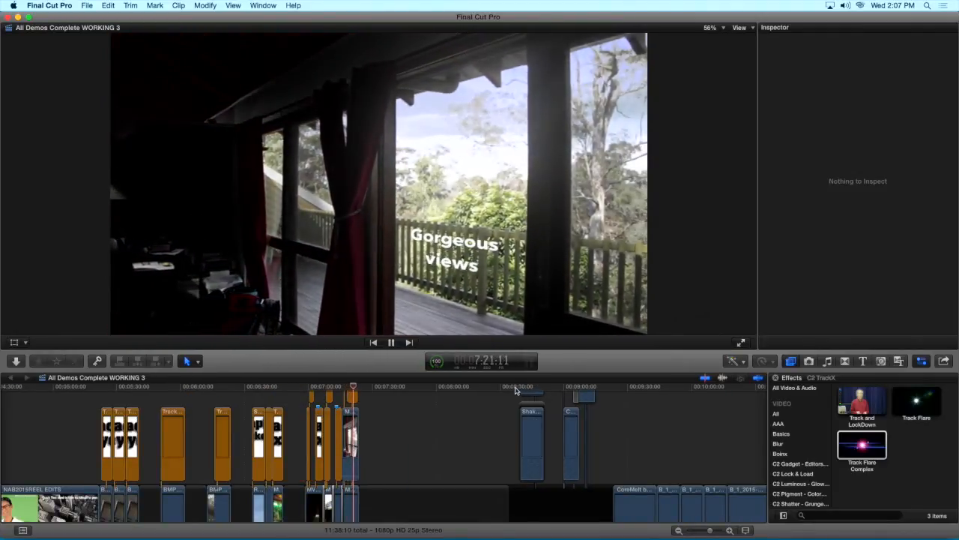
key(space)
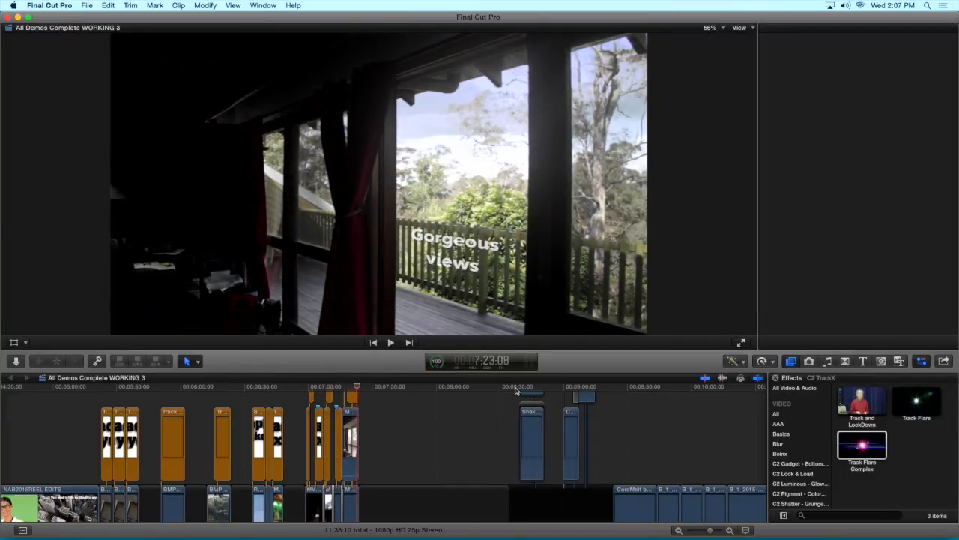
Show the C2 SliceX effects and select the headturn_wig clip with the playhead at 55:01
scroll(810, 488, down, 2)
scroll(810, 488, down, 3)
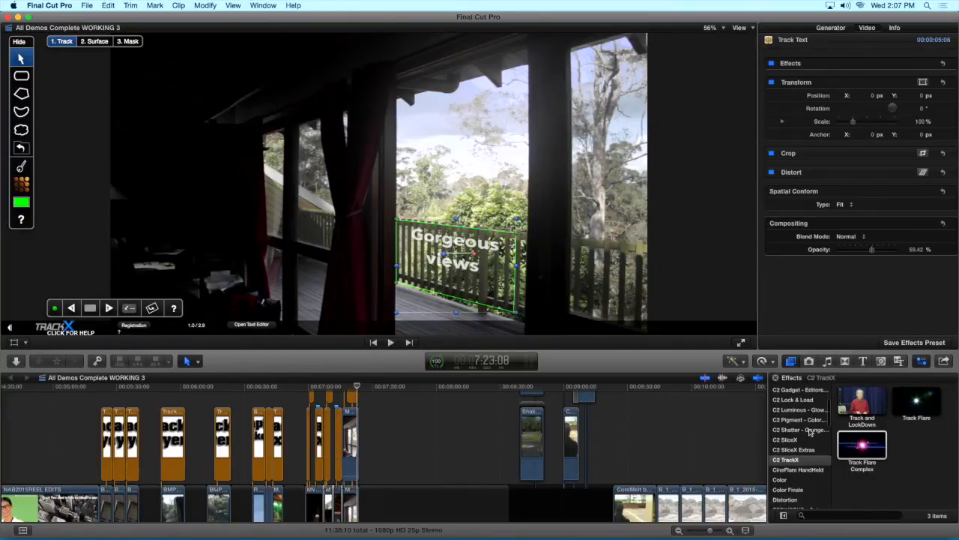
click(809, 440)
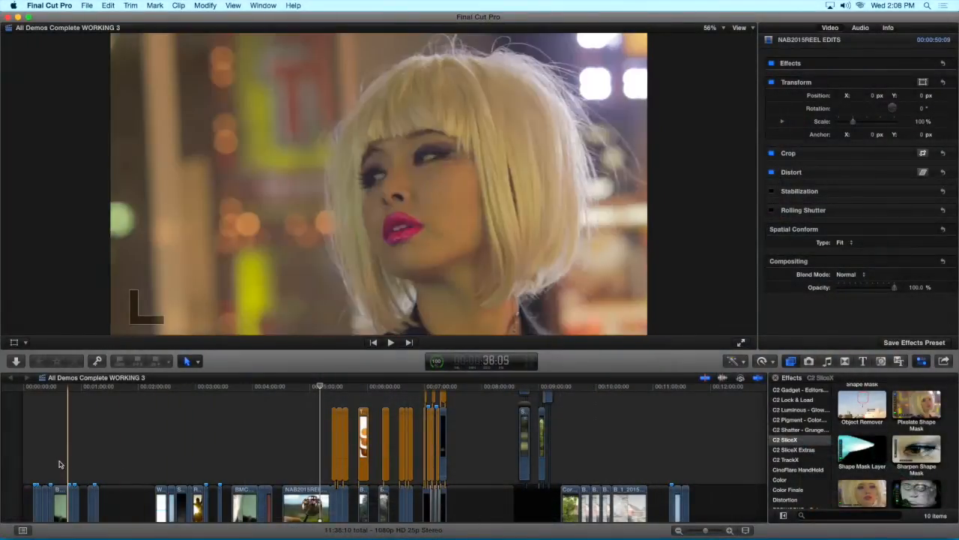
click(75, 465)
click(75, 496)
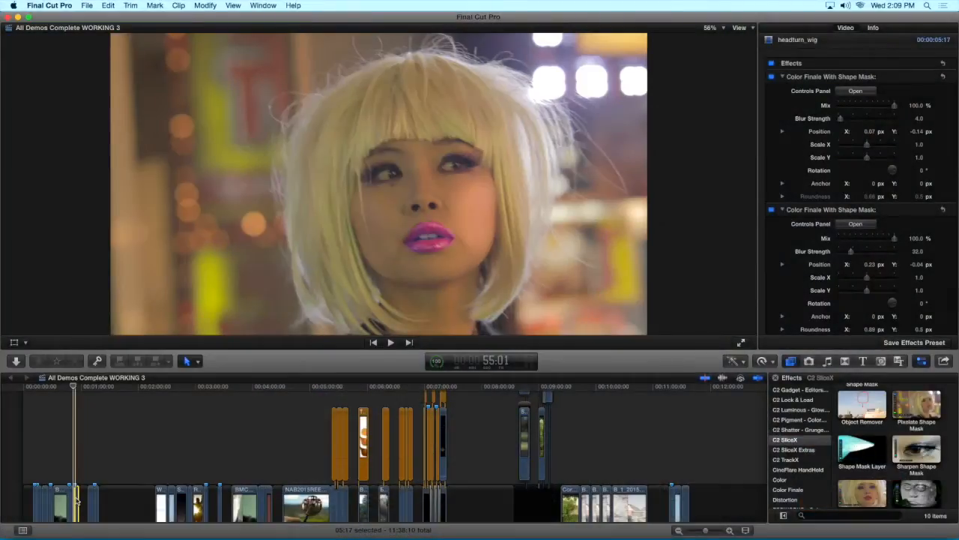
Disable the clip's second Color Finale With Shape Mask effect and toggle the first off and on to compare the lip grade
click(801, 212)
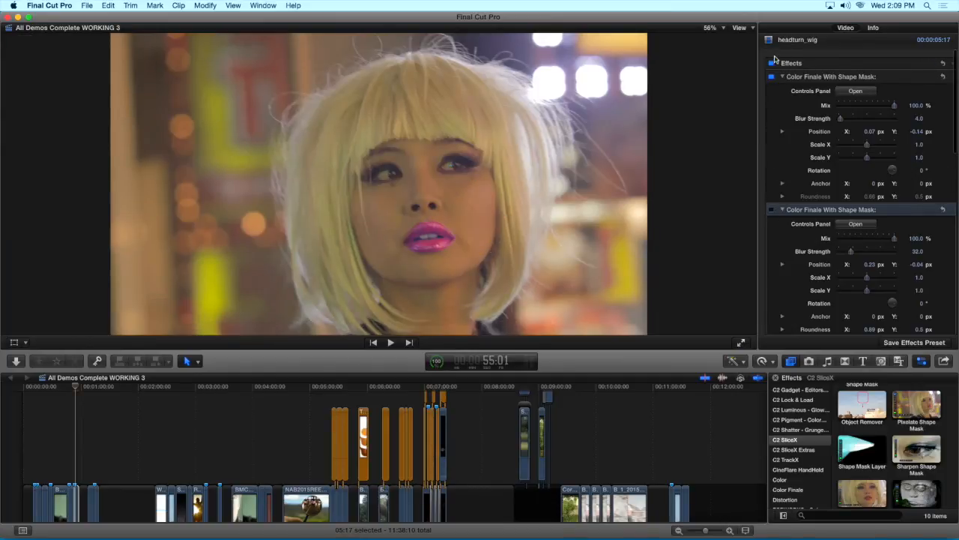
click(772, 77)
click(772, 78)
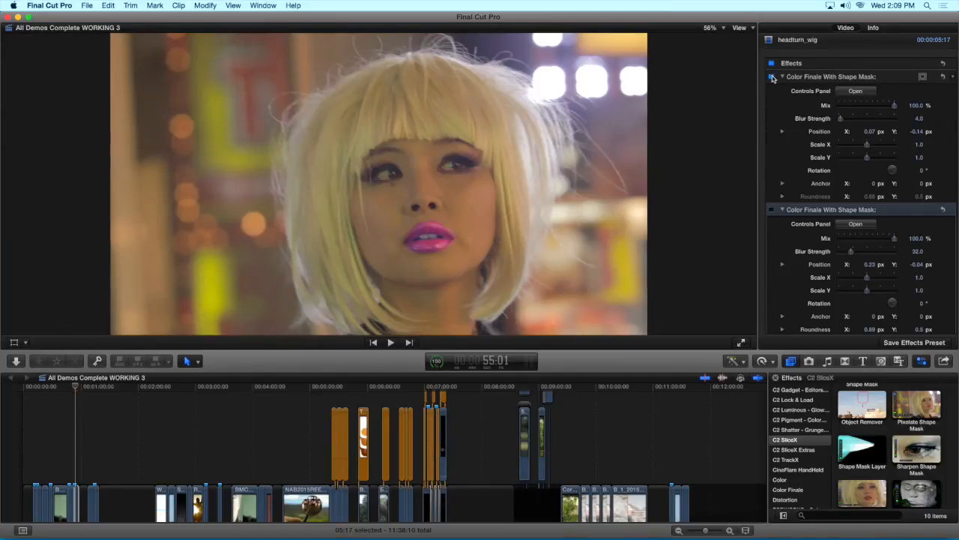
Regrade the lips in the first Color Finale effect by raising the green curve and lowering the blue and master curves
click(854, 91)
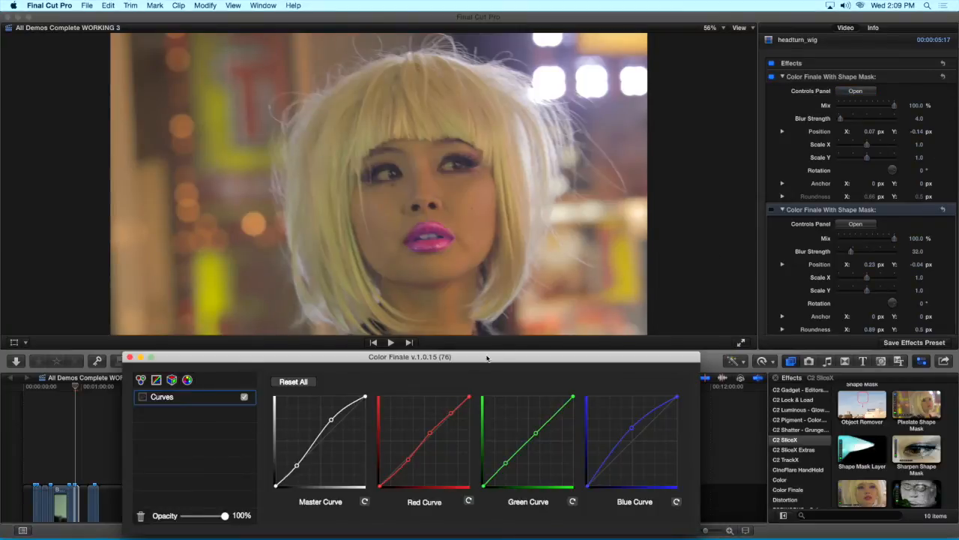
drag(640, 440, 643, 442)
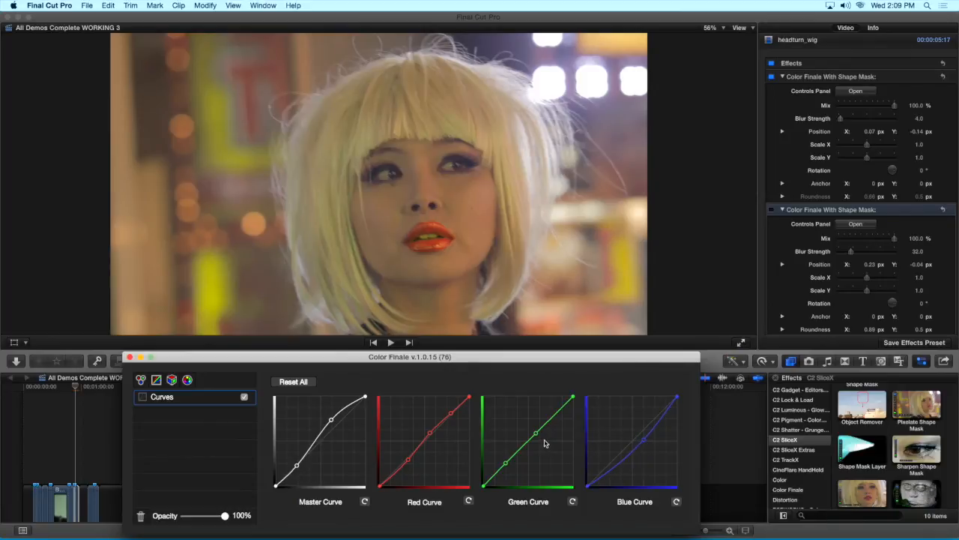
drag(538, 437, 537, 430)
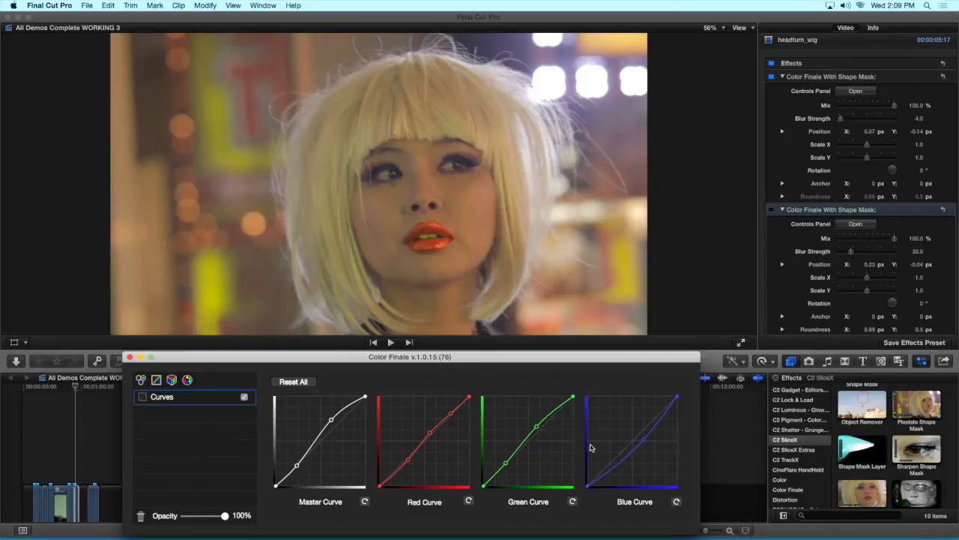
mouse_move(643, 442)
mouse_down()
mouse_move(642, 425)
mouse_move(615, 427)
mouse_move(629, 441)
mouse_up()
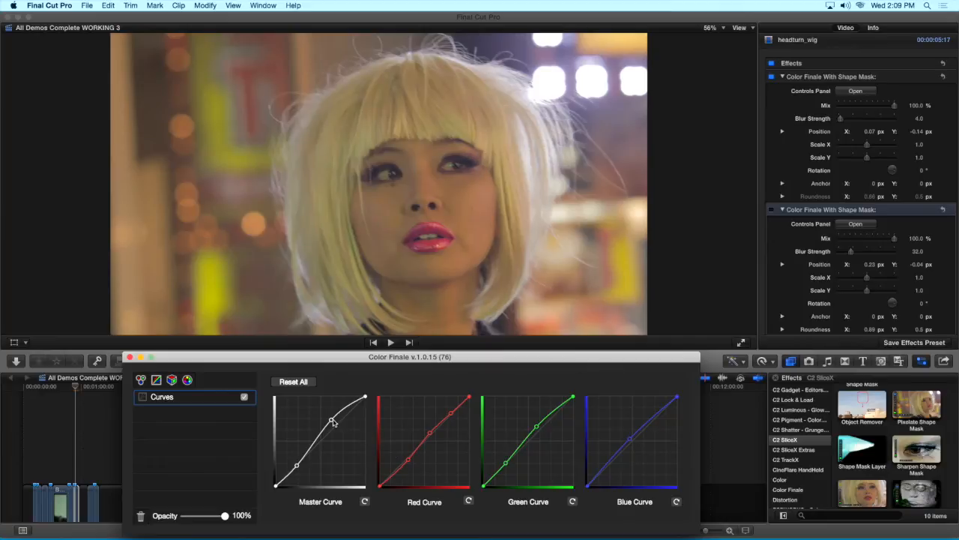
drag(334, 423, 335, 425)
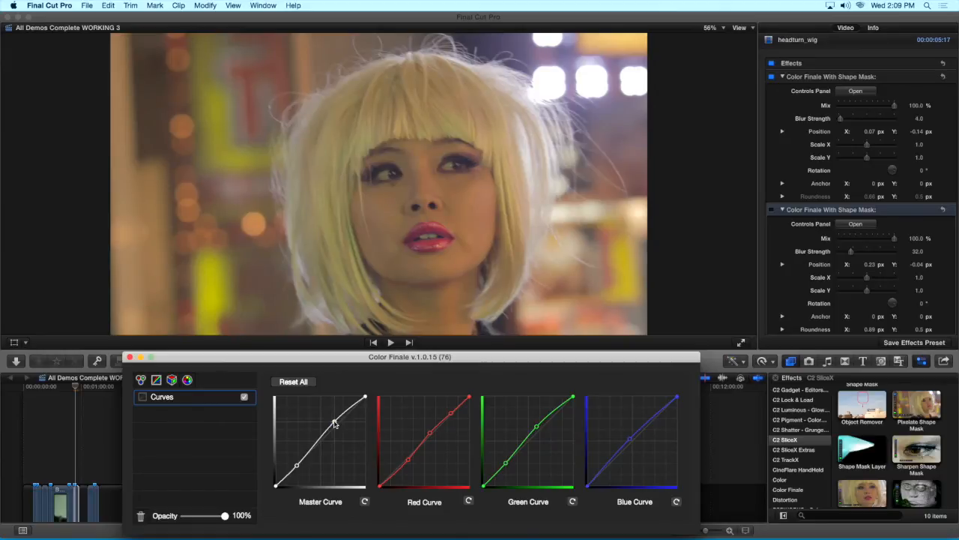
click(129, 357)
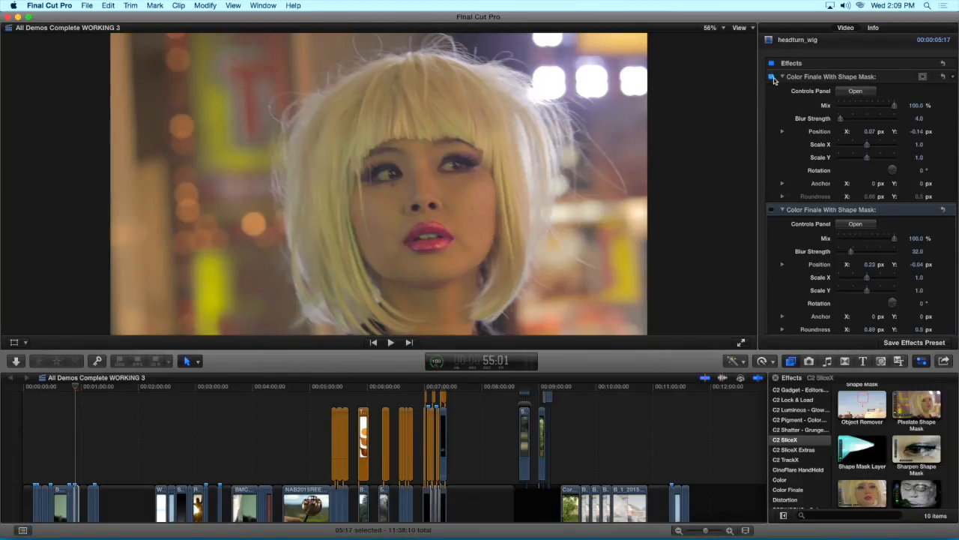
Re-enable the second Color Finale With Shape Mask effect, return to 53:01 and delete that cheek effect
click(773, 211)
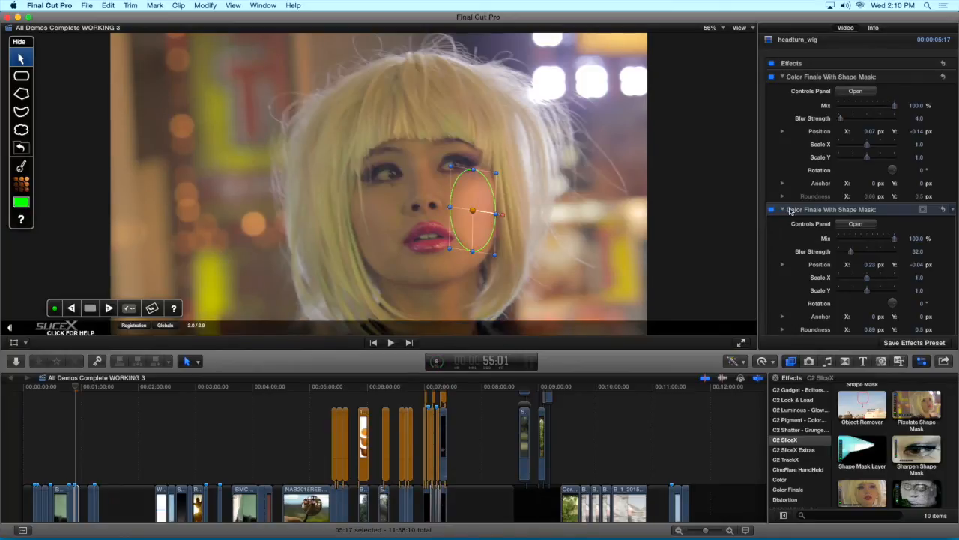
key(Up)
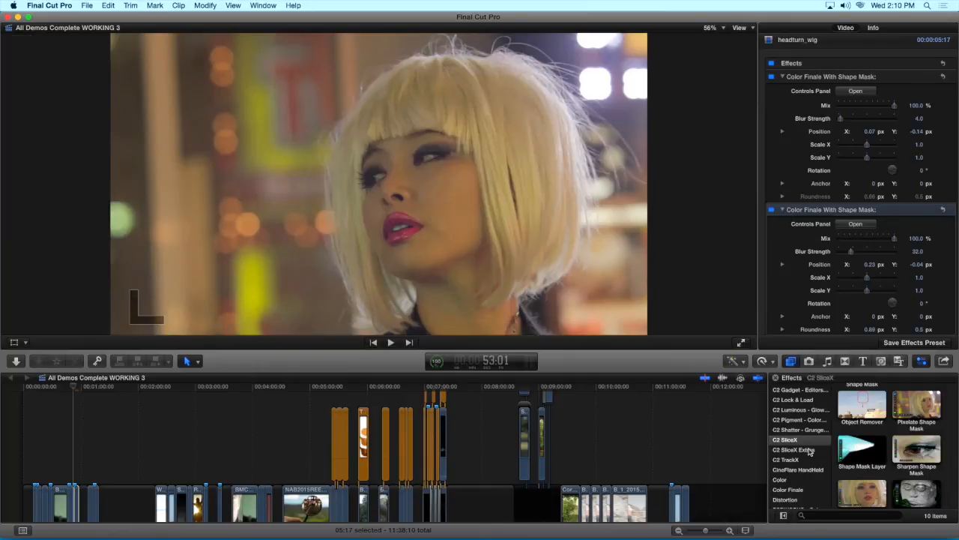
key(Delete)
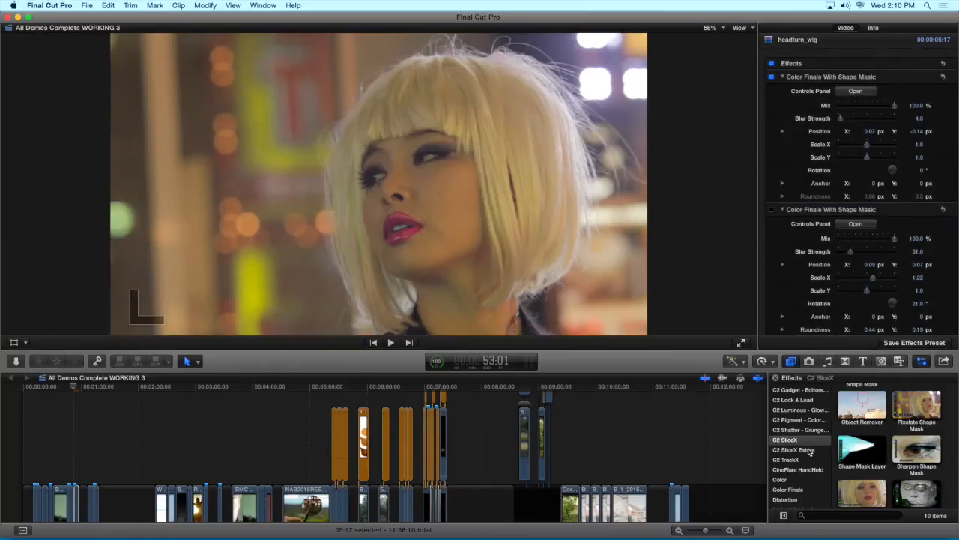
Apply Color Finale With Shape Mask from C2 SliceX Extras to headturn_wig and draw an oval mask over the woman's cheek
click(810, 450)
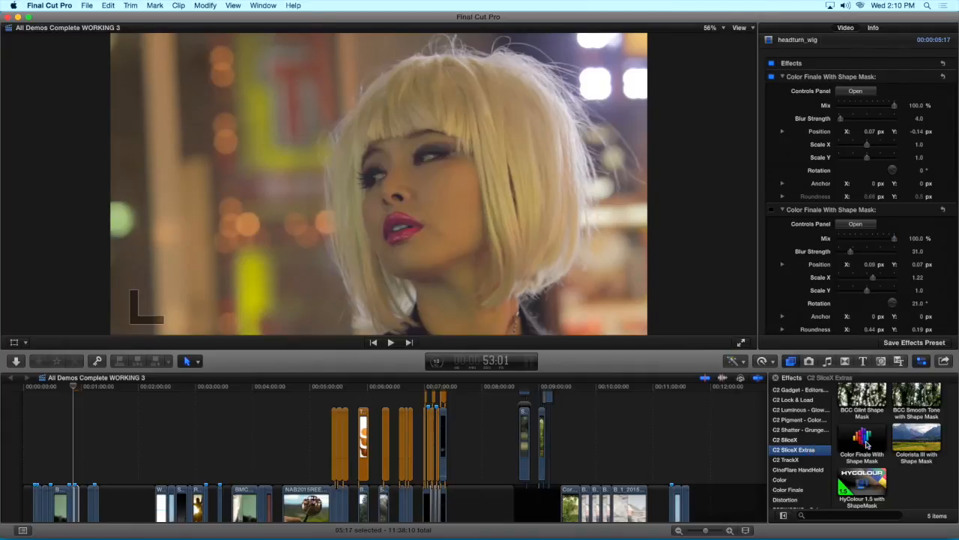
drag(866, 444, 77, 493)
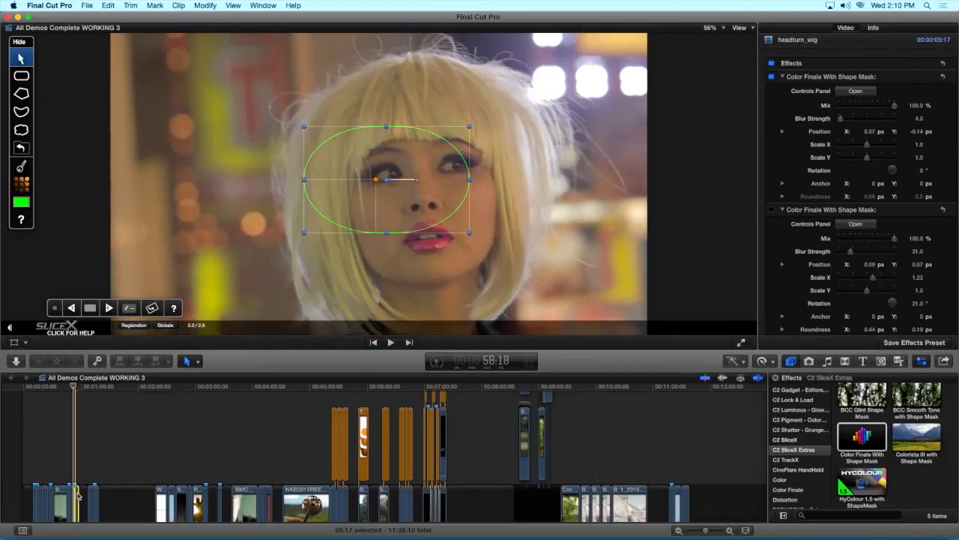
scroll(839, 271, down, 10)
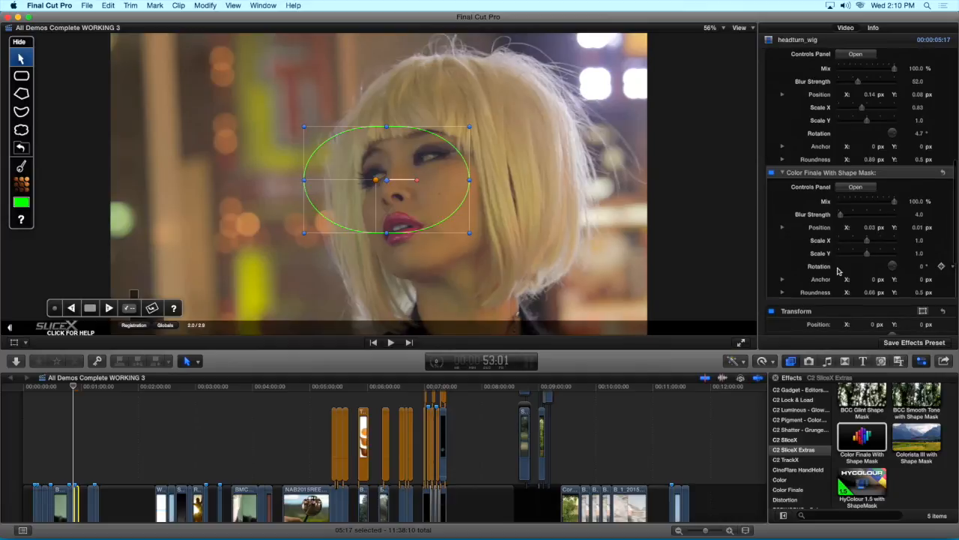
scroll(839, 271, down, 2)
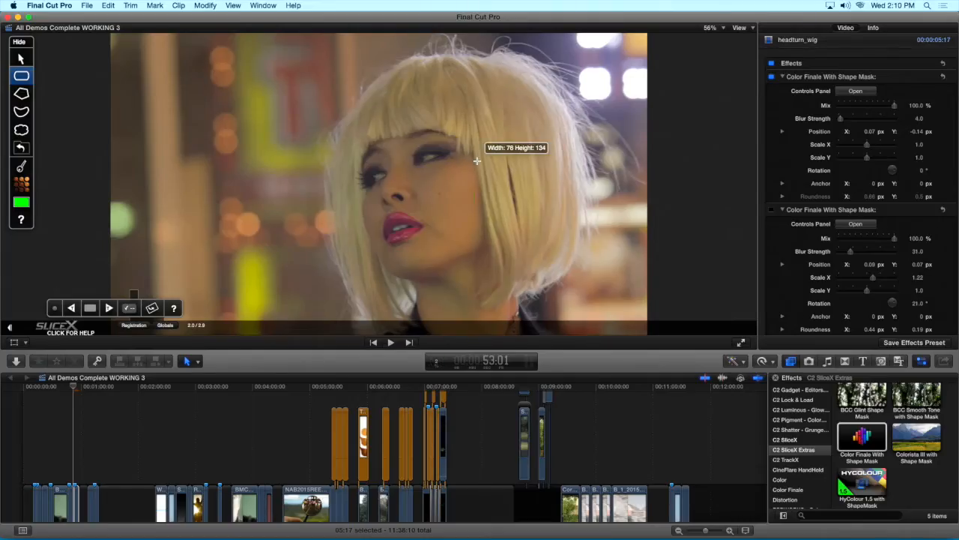
drag(476, 160, 482, 158)
Add Curves to the new cheek effect's Color Finale grade, raising the master curve and lowering the blue curve
scroll(824, 267, down, 10)
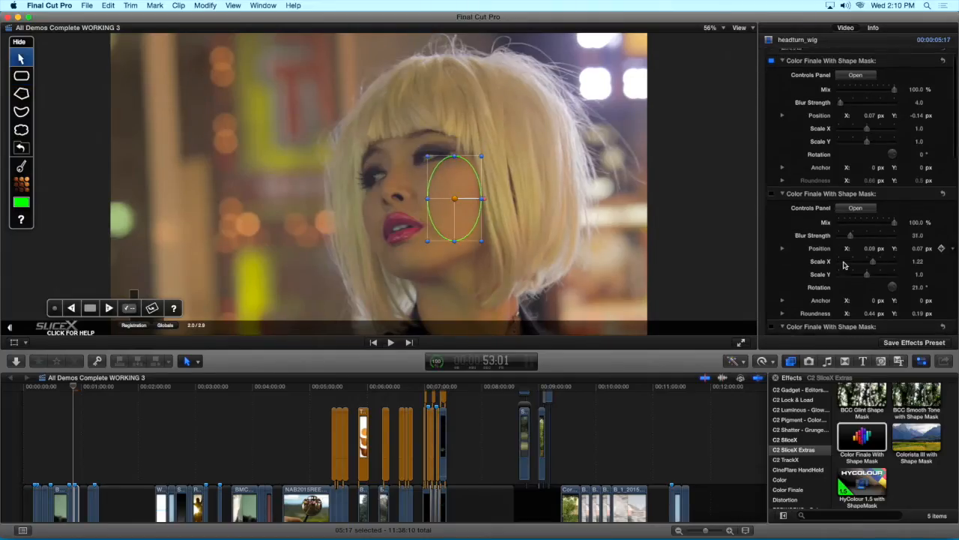
click(853, 232)
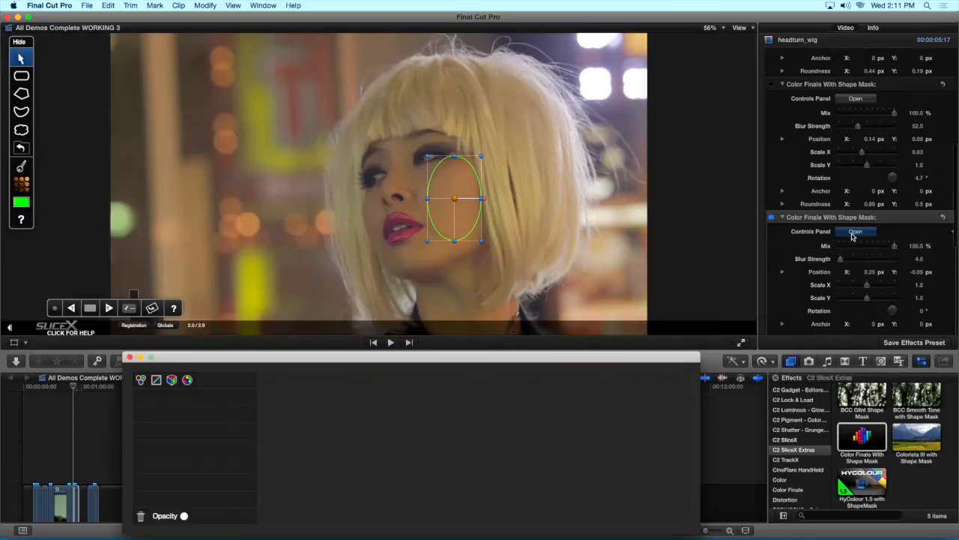
click(155, 380)
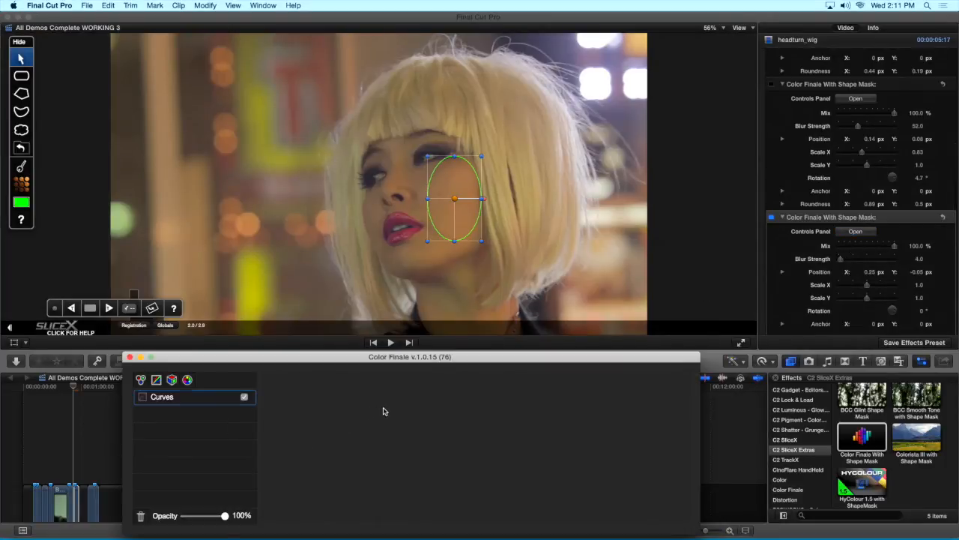
drag(340, 424, 340, 413)
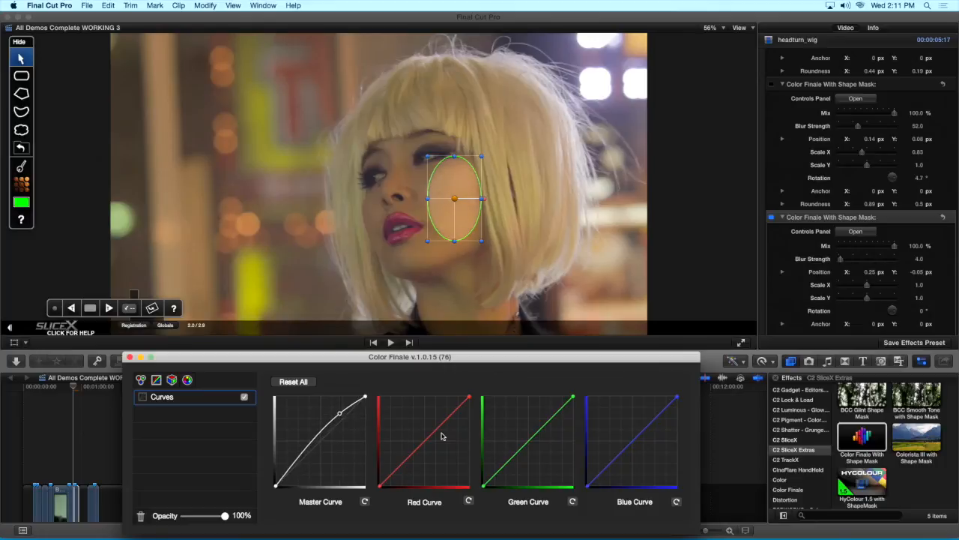
key(super+z)
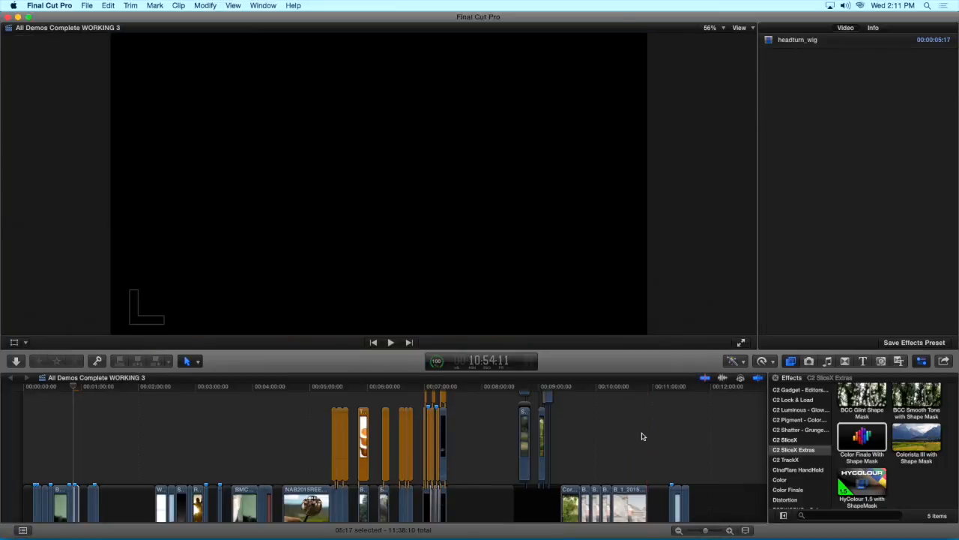
drag(351, 352, 359, 326)
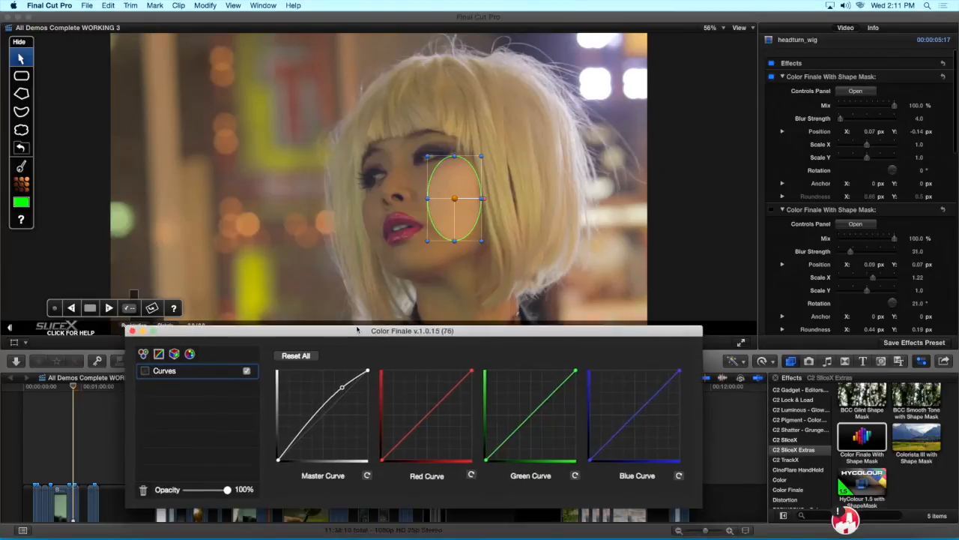
drag(648, 411, 650, 412)
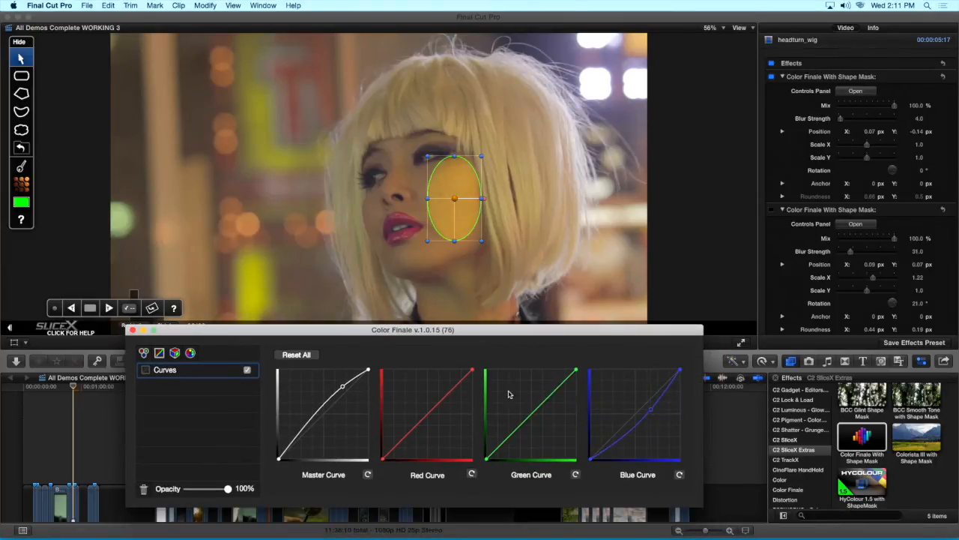
Set the cheek effect's Blur Strength to 54 and close the Color Finale controls
scroll(853, 248, down, 10)
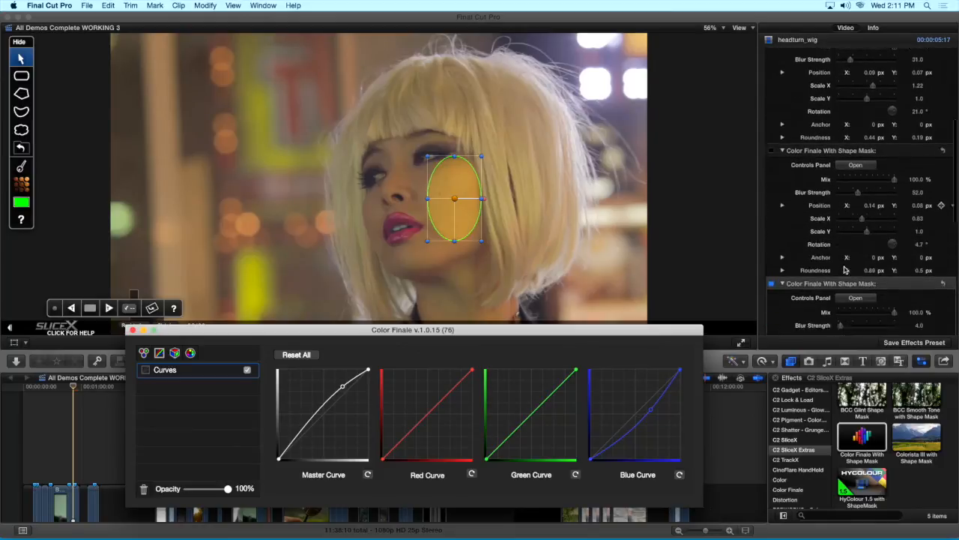
drag(841, 250, 854, 251)
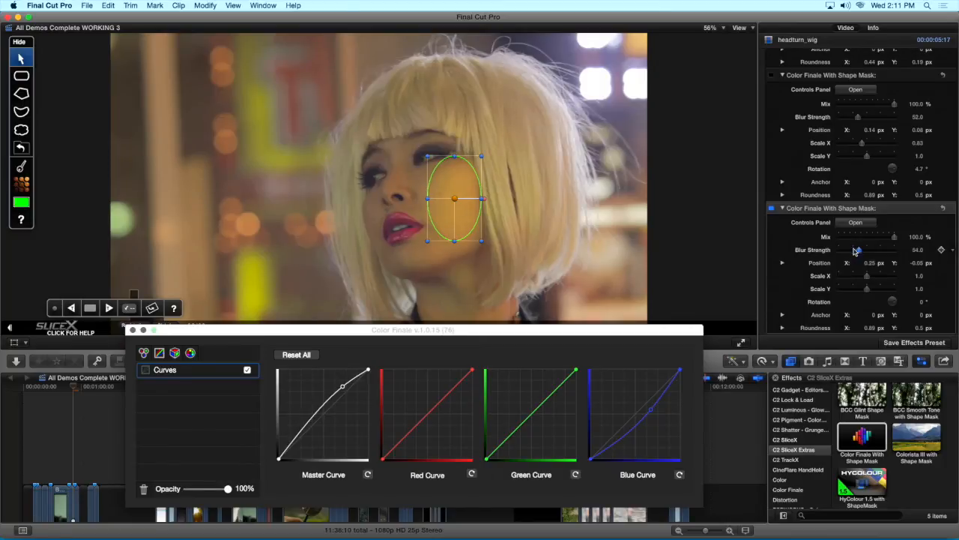
click(131, 330)
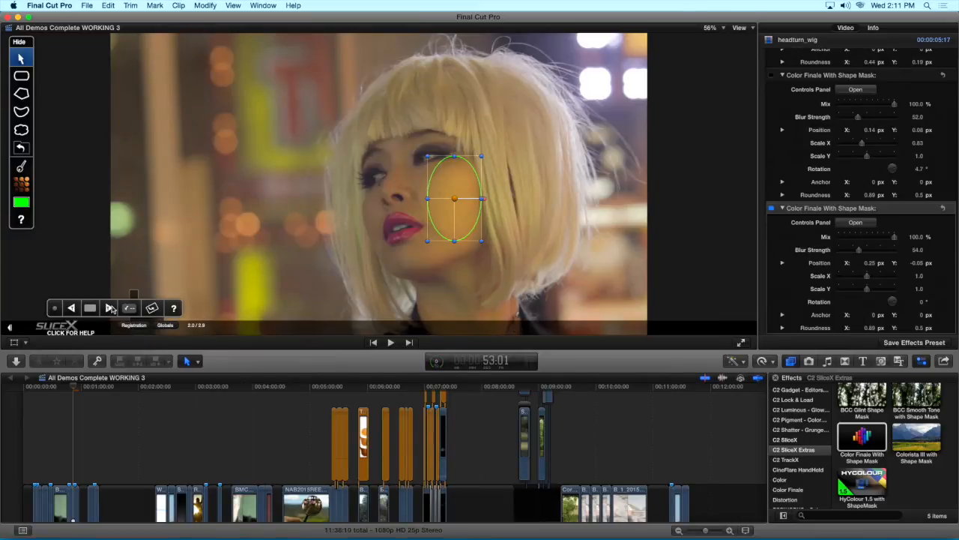
Track the cheek mask forward through the head turn and move back to 53:19 to check it
click(110, 308)
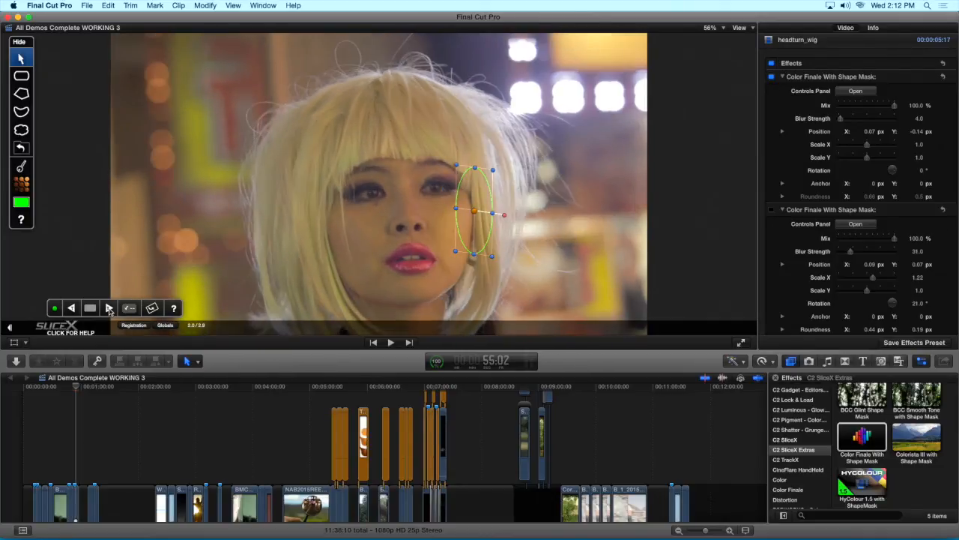
click(75, 488)
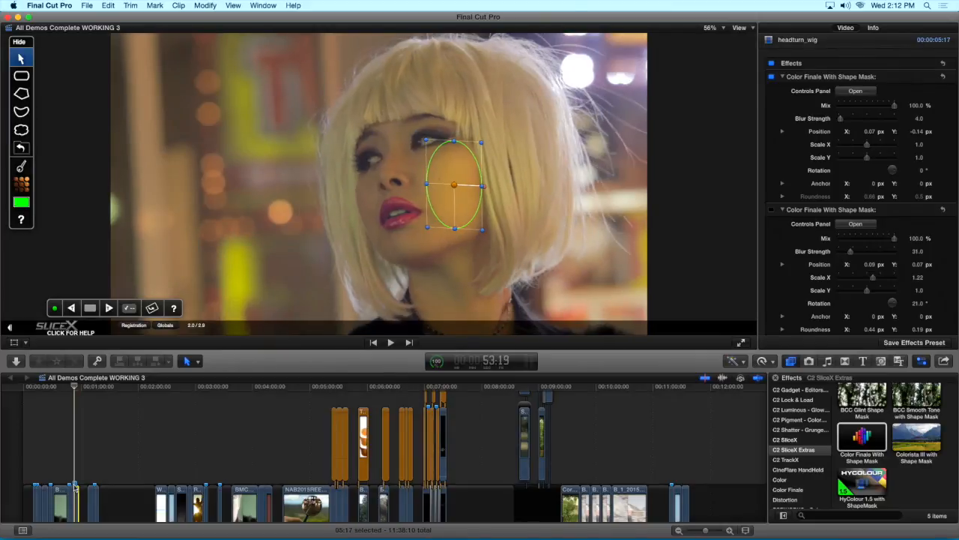